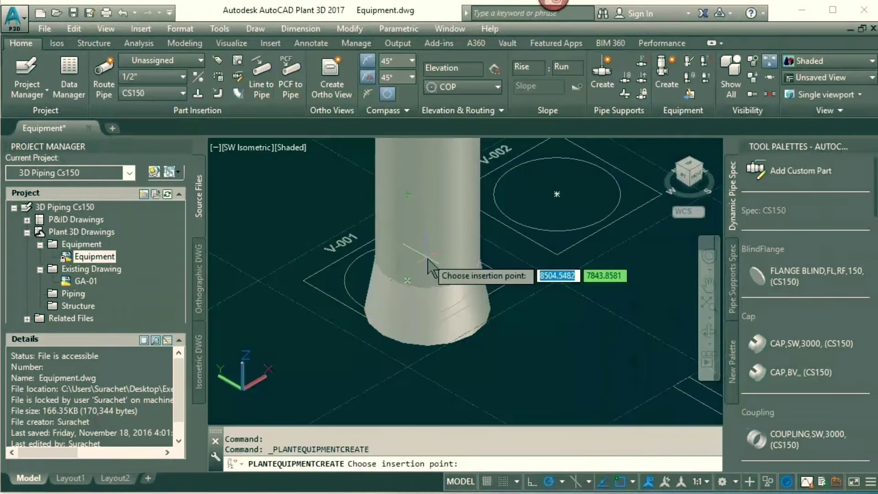
- Place the vessel at the centre of the V-001 circle and accept its rotation
right_click(430, 267, "shift")
left_click(462, 379)
left_click(453, 285)
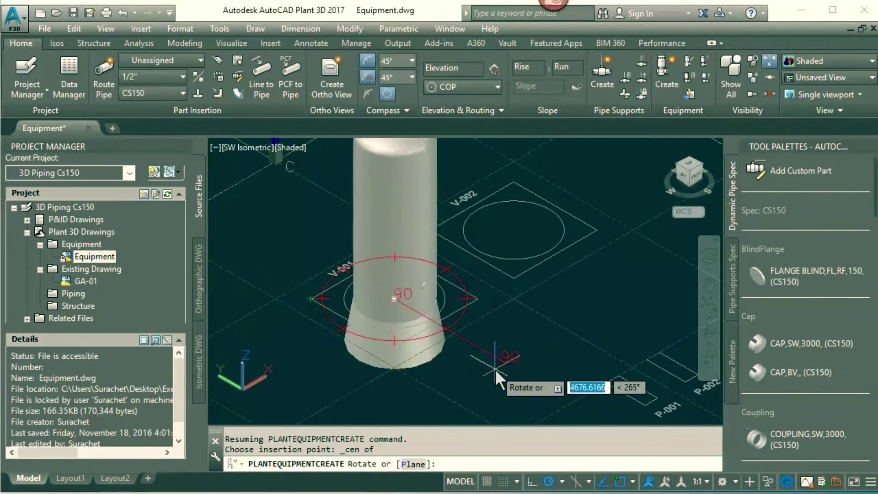
left_click(514, 366)
- Move the vessel 1500 units upward from its base point with the M command
scroll(514, 366, "up", 2)
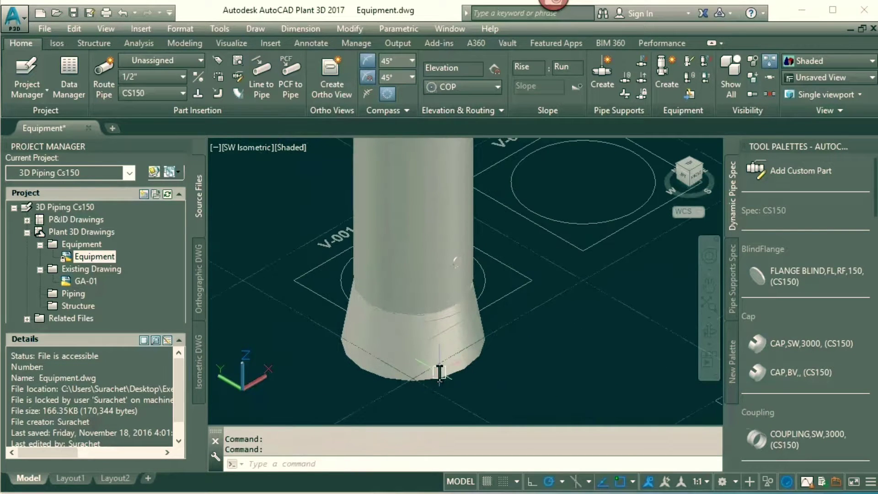
type("m")
key("Return")
left_click(463, 367)
key("Return")
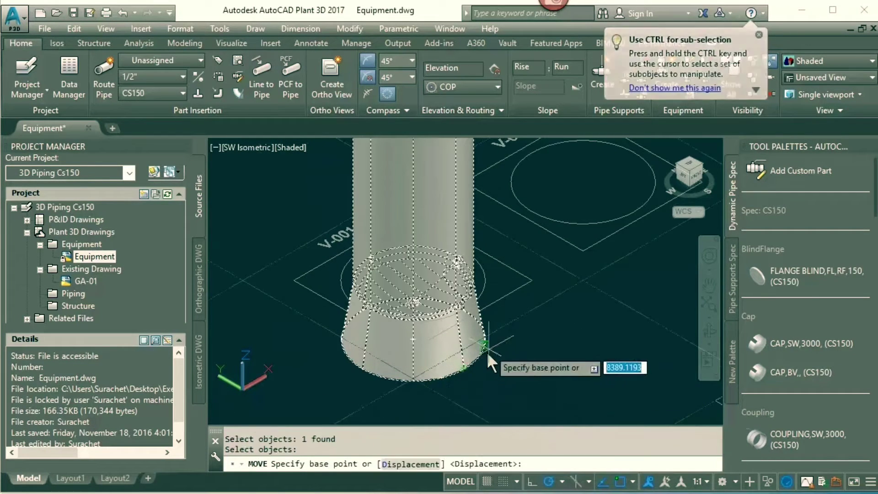
left_click(464, 368)
scroll(457, 323, "up", 2)
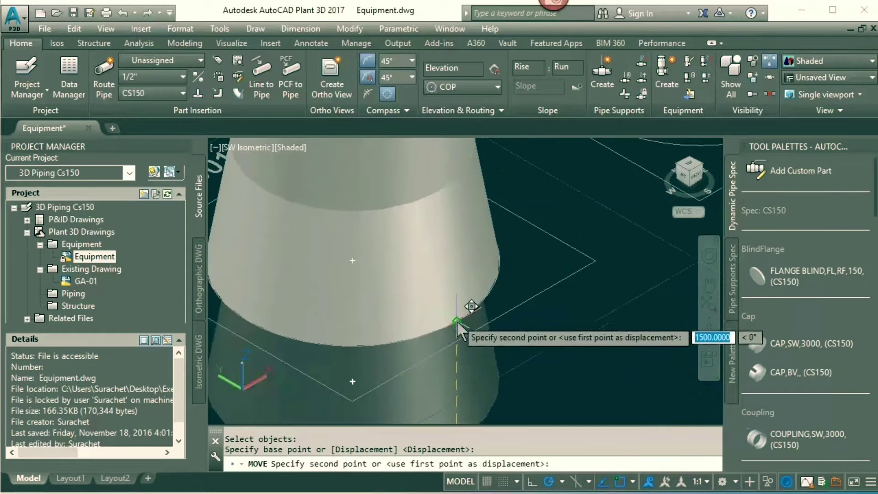
left_click(456, 322)
scroll(488, 285, "down", 3)
scroll(547, 314, "down", 2)
scroll(490, 301, "up", 3)
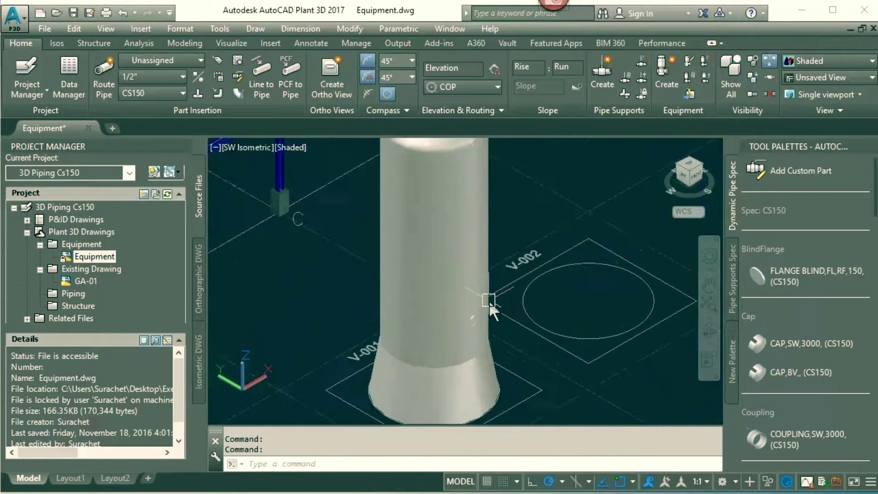
scroll(494, 305, "up", 3)
scroll(478, 289, "up", 2)
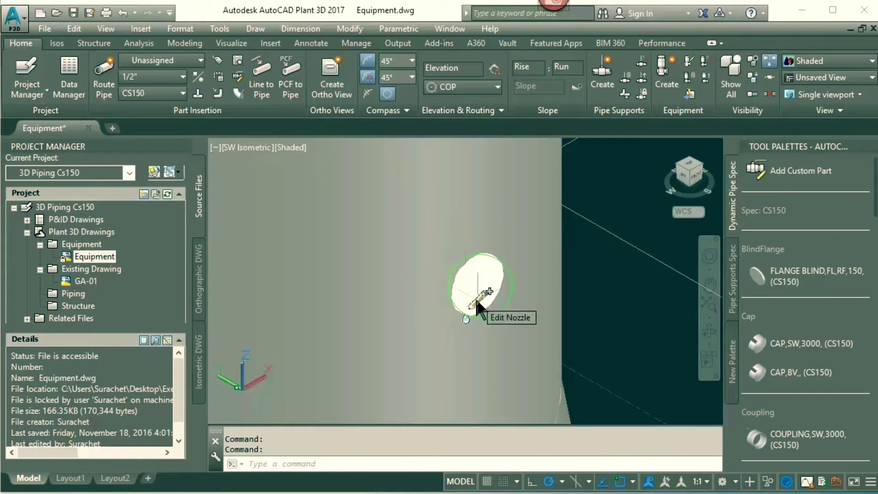
- Change nozzle N-2 to an 8-inch RF flanged nozzle, pressure class 150
left_click(475, 298)
left_click(638, 206)
left_click(638, 257)
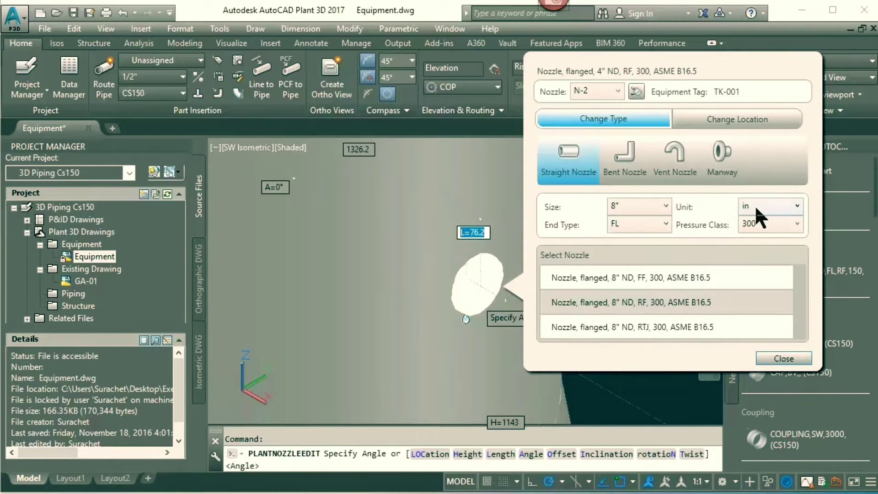
left_click(777, 224)
left_click(752, 251)
left_click(646, 305)
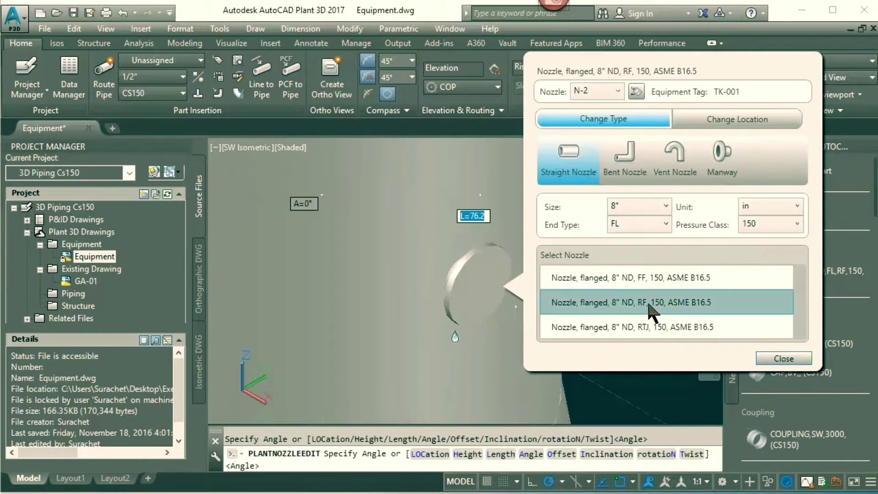
- Set the N-2 nozzle length to 250 and apply the edit
left_click(755, 123)
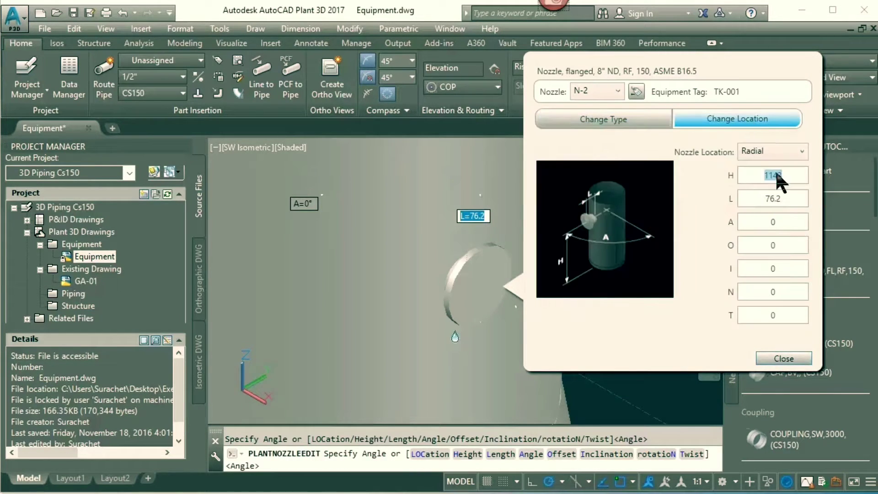
double_click(791, 203)
type("250")
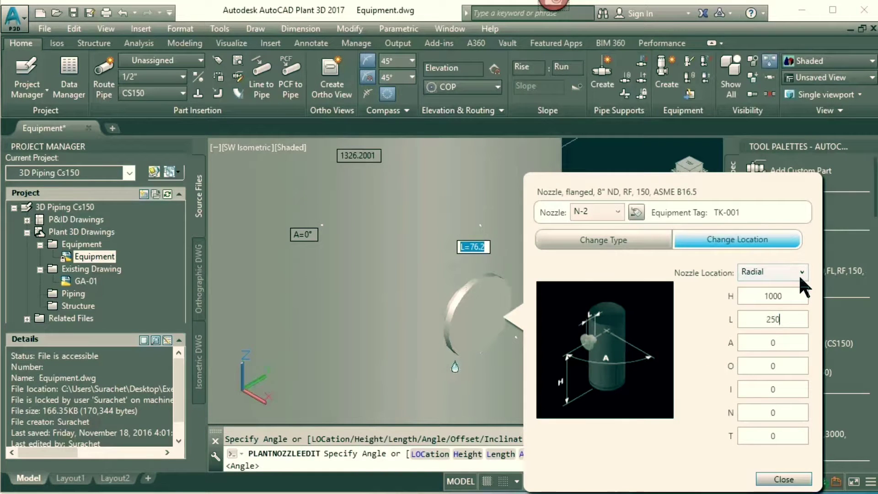
left_click(784, 478)
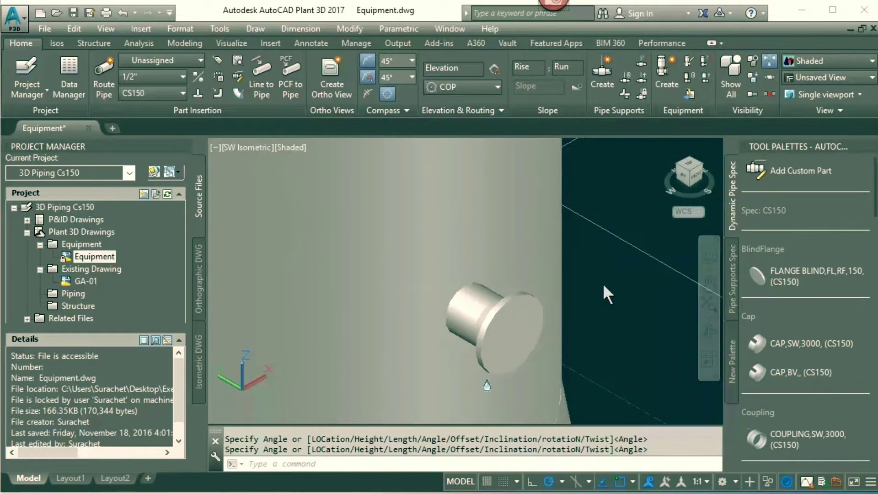
scroll(603, 284, "down", 3)
scroll(502, 240, "down", 1)
scroll(567, 272, "down", 1)
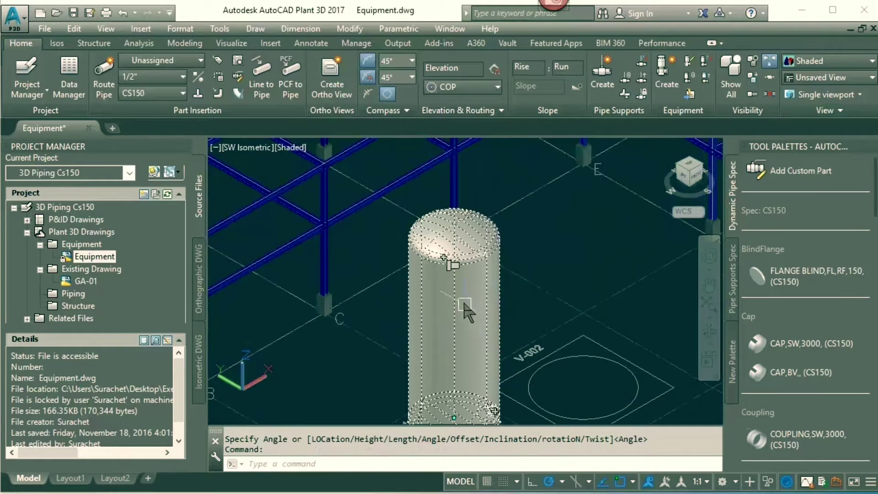
- Add nozzle N-3 as a 6-inch RF 150 nozzle on the vessel top
key("Return")
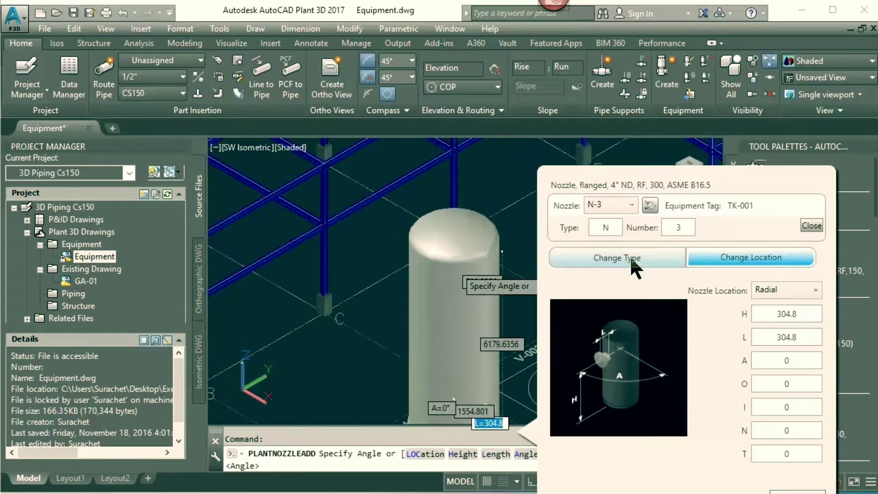
left_click(631, 260)
left_click(644, 278)
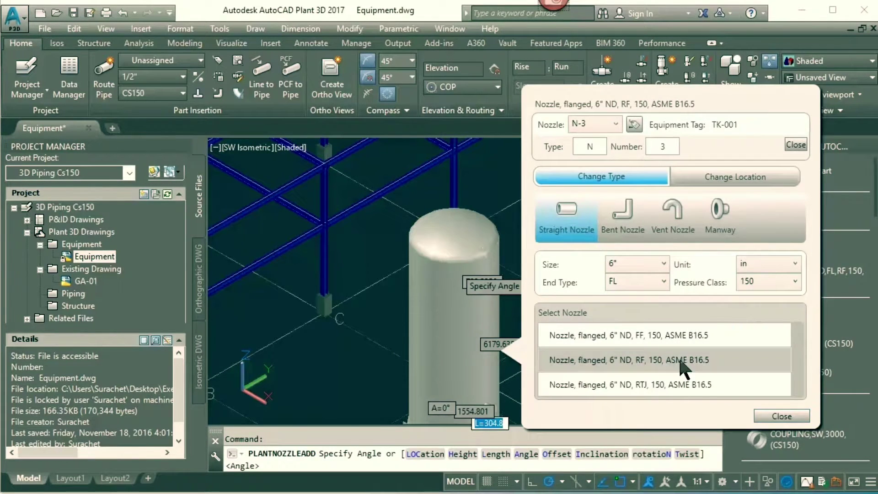
left_click(735, 176)
left_click(780, 164)
left_click(769, 184)
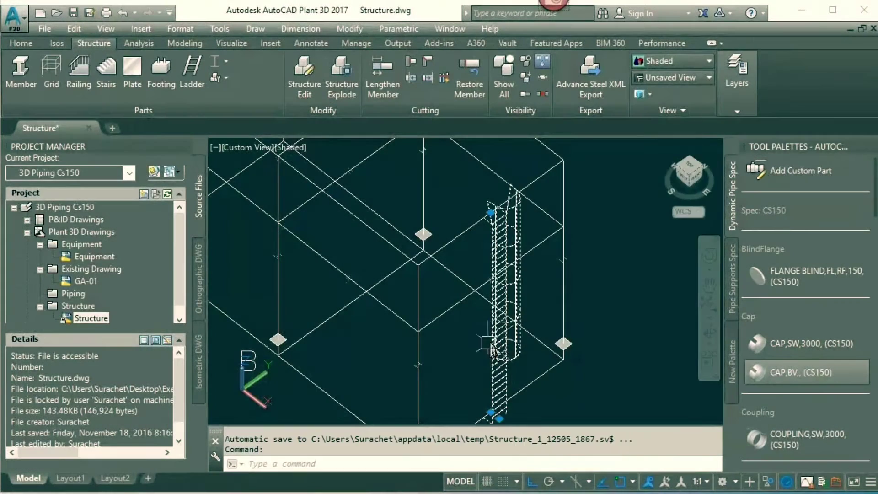
- Inspect the ladder and its cage settings in Edit Structure, then cancel without changes
right_click(493, 143)
left_click(544, 187)
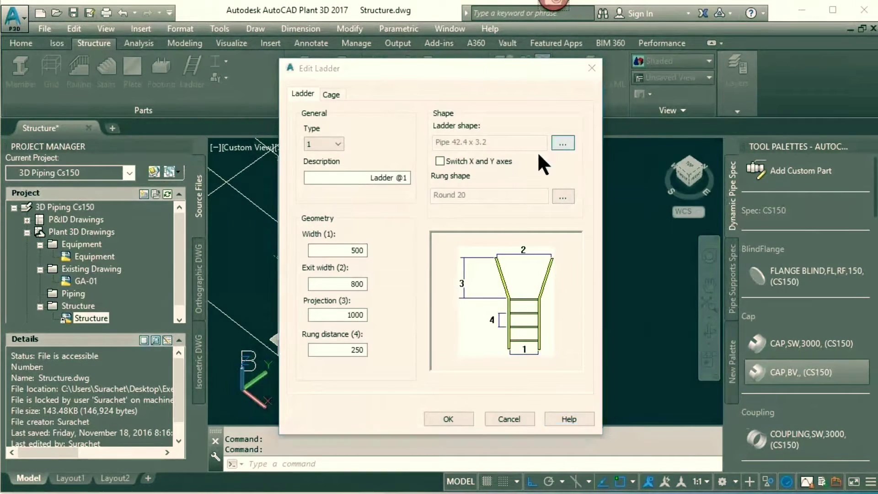
key("Escape")
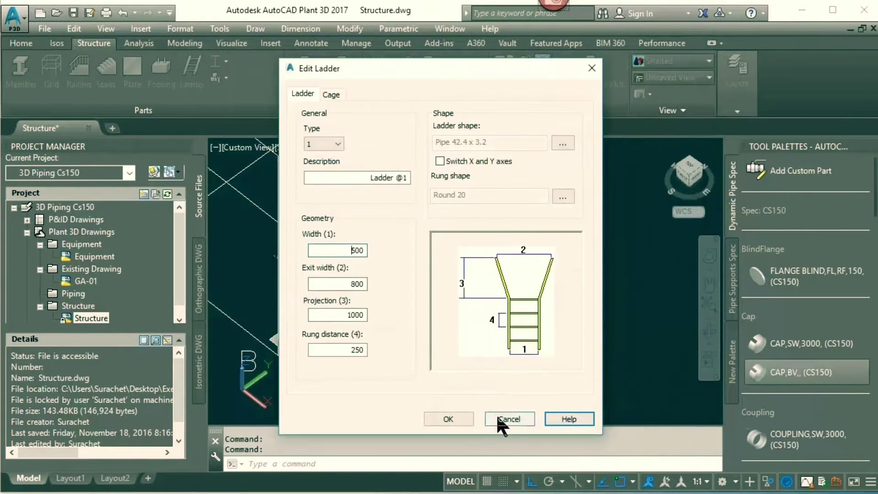
left_click(331, 94)
key("Escape")
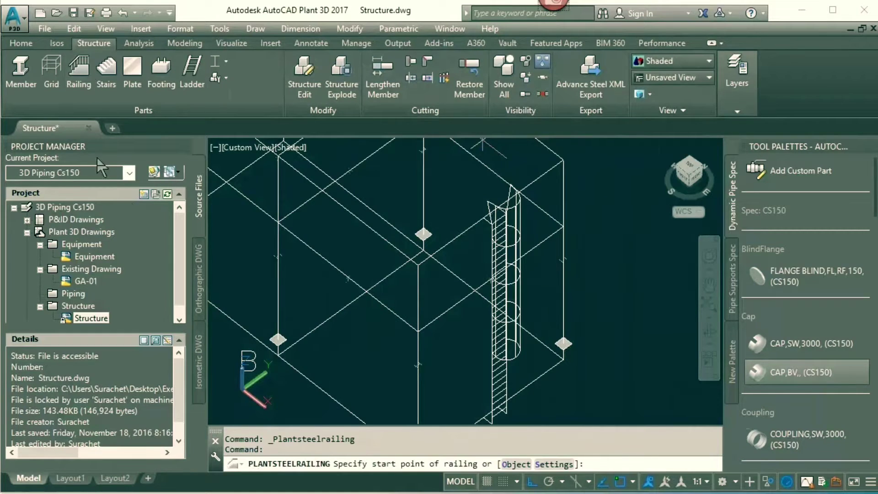
- Add a railing from the ladder top corner along the platform edge
scroll(503, 219, "up", 5)
left_click(437, 279)
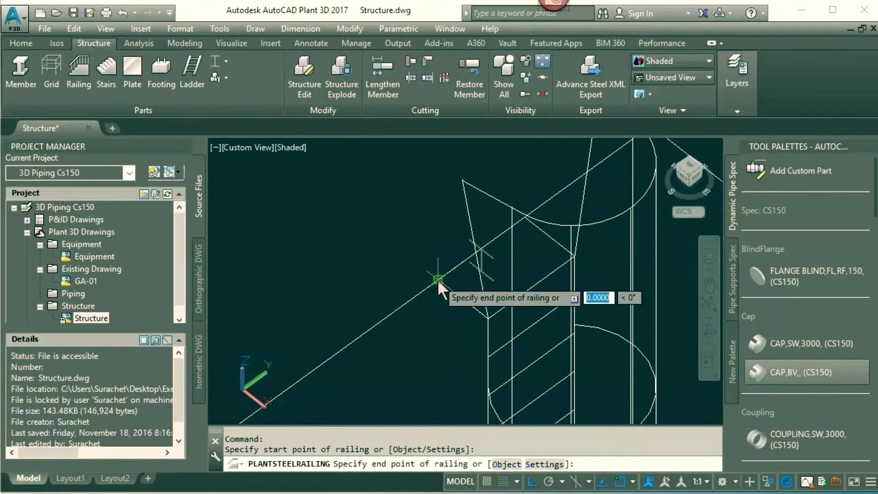
scroll(437, 279, "down", 3)
scroll(356, 331, "down", 2)
left_click(328, 190)
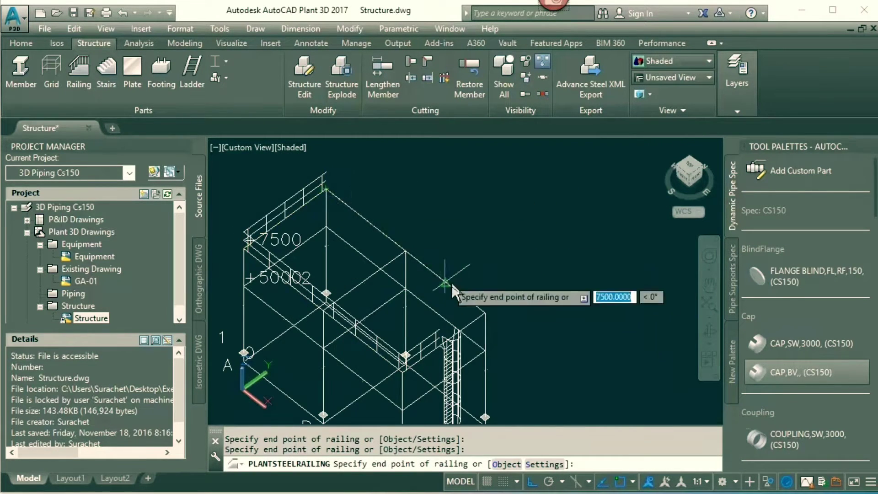
scroll(426, 347, "up", 3)
right_click(384, 321)
left_click(417, 330)
scroll(595, 309, "down", 3)
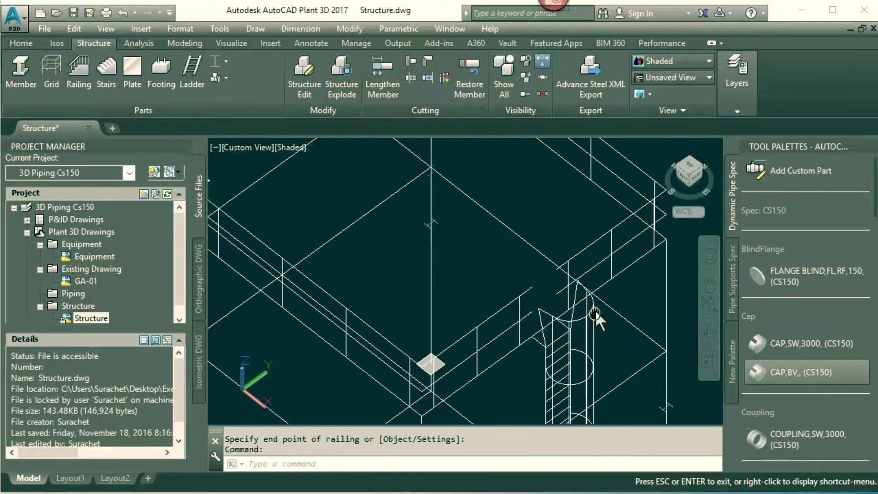
scroll(604, 304, "down", 1)
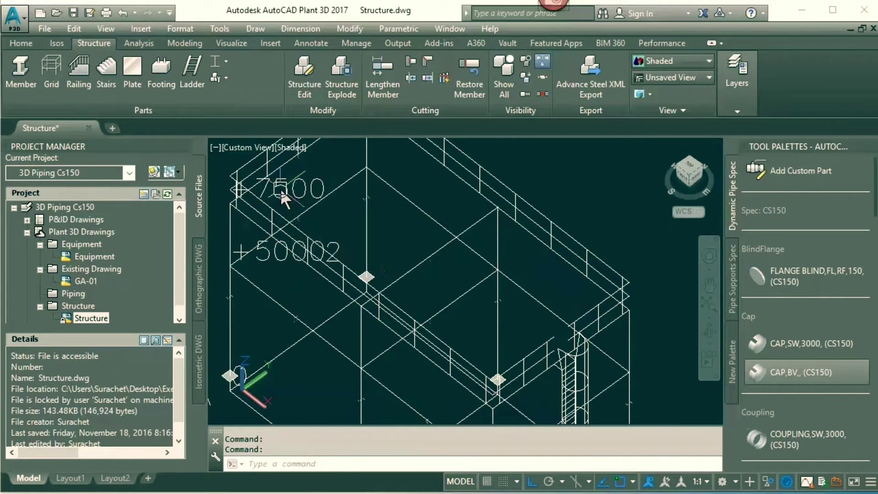
- Add a grating plate with hatch scale 25 between two opposite corners
left_click(133, 69)
left_click(348, 170)
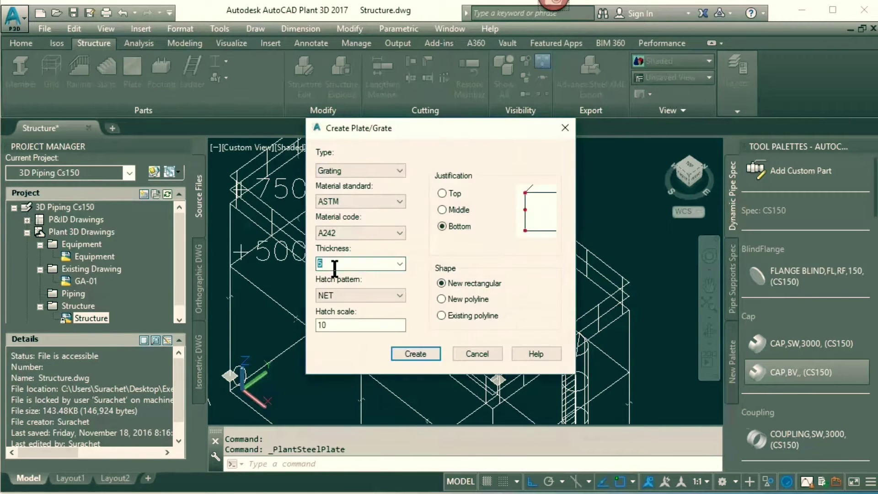
type("25")
left_click(415, 353)
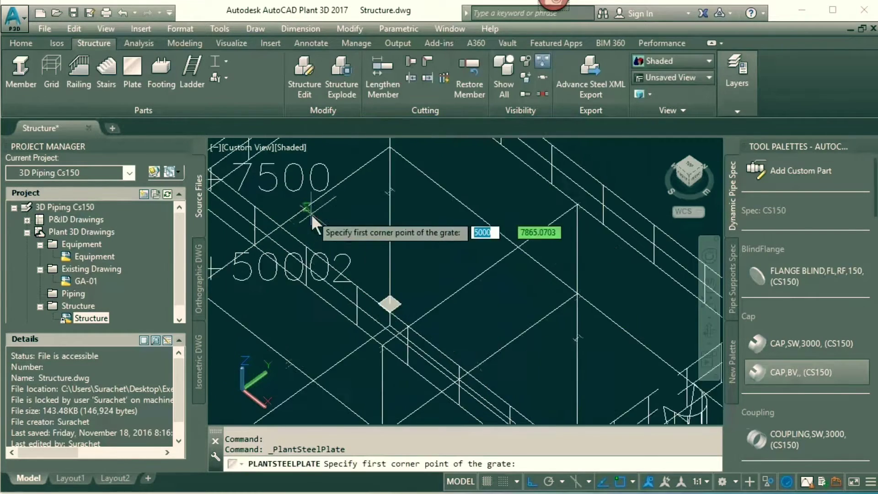
scroll(255, 231, "up", 2)
left_click(247, 236)
scroll(481, 316, "down", 2)
left_click(553, 255)
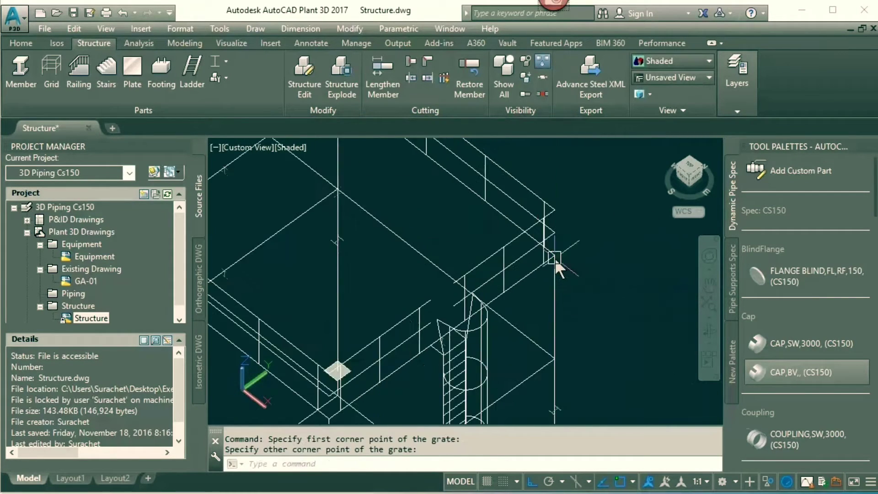
scroll(556, 258, "down", 3)
scroll(335, 265, "up", 2)
left_click(227, 61)
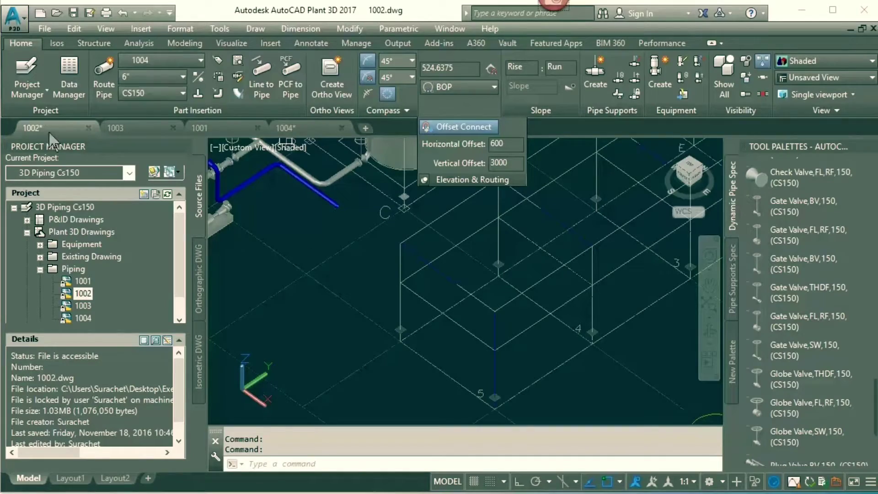
- Route a trial pipe from a start point to a grid intersection, then orbit the view
left_click(200, 60)
left_click(109, 71)
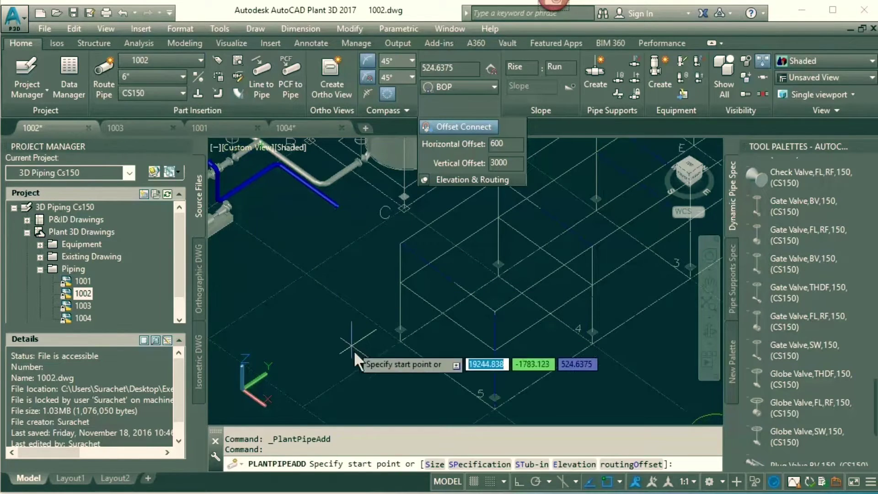
left_click(359, 364)
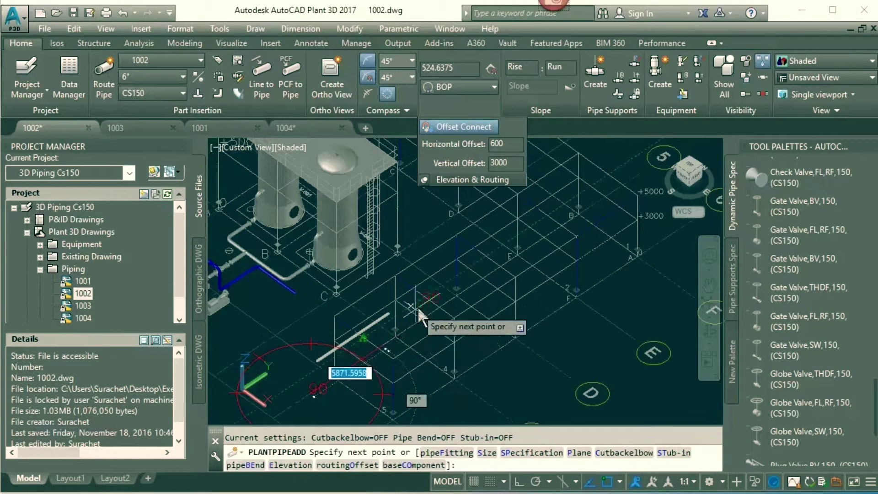
scroll(517, 247, "up", 2)
left_click(517, 265)
scroll(517, 264, "down", 3)
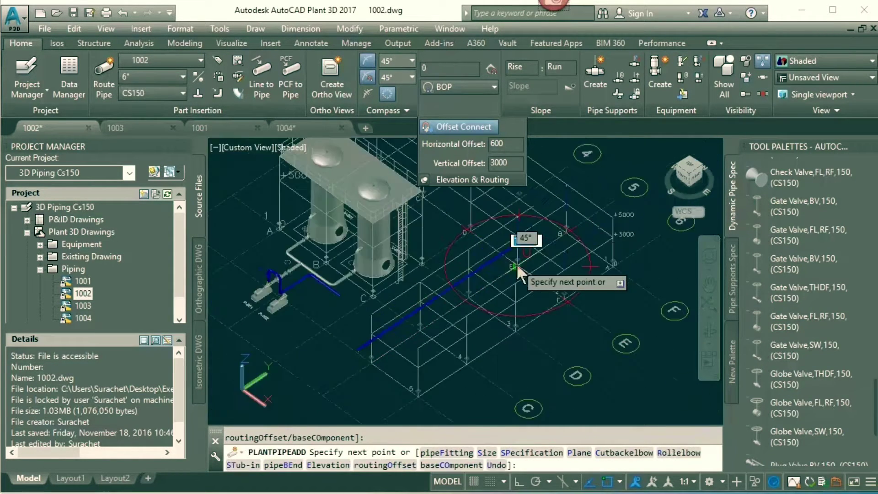
scroll(461, 255, "up", 3)
left_click(698, 339)
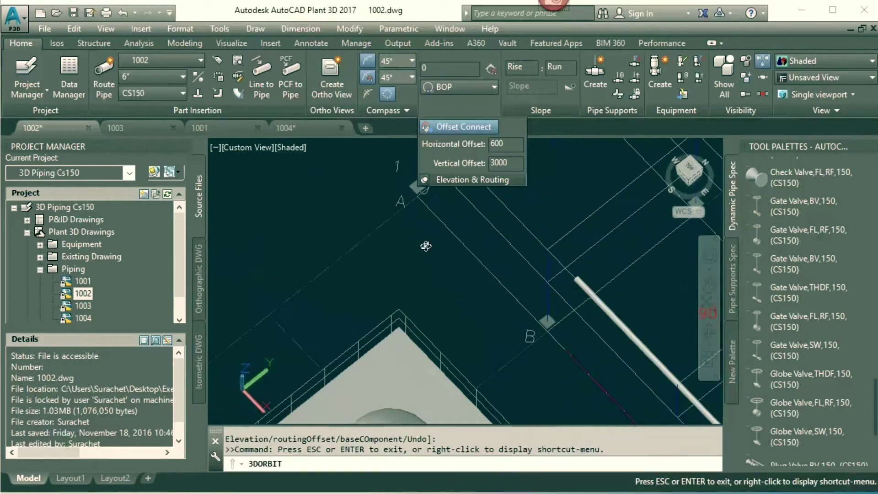
key("Escape")
key("Escape")
scroll(490, 294, "up", 3)
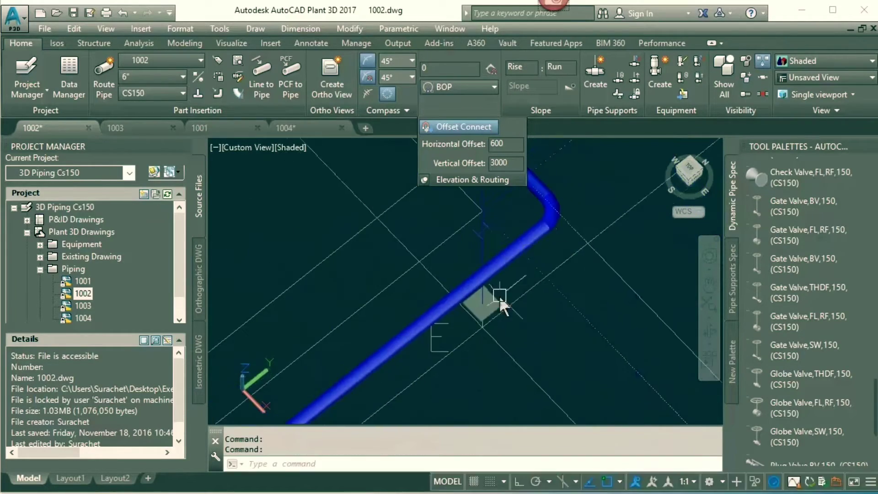
middle_click_drag(490, 294, 343, 284, "shift")
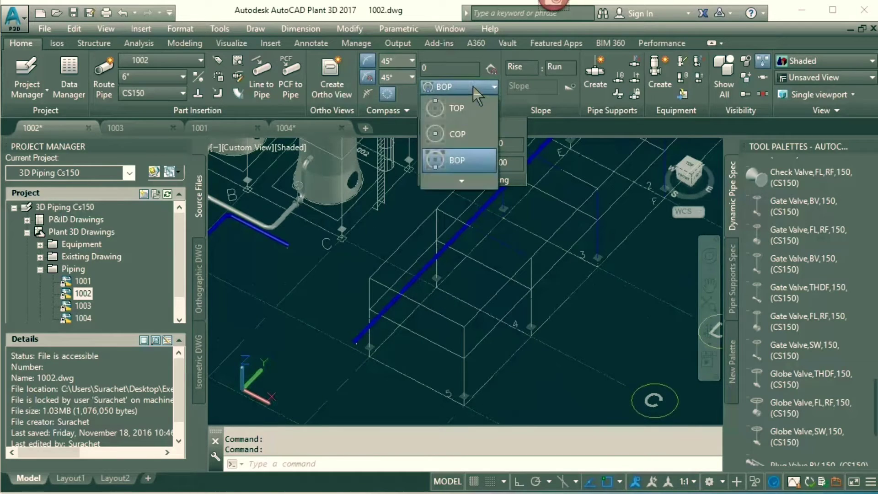
- Continue pipe 1002 on COP justification, perpendicular to the other pipe, with cutback elbows allowed
left_click(457, 134)
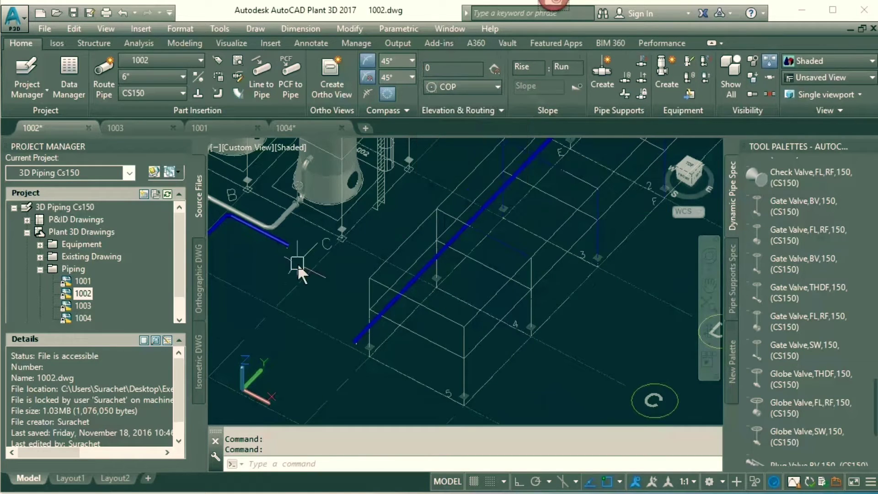
scroll(356, 259, "up", 2)
left_click(358, 249)
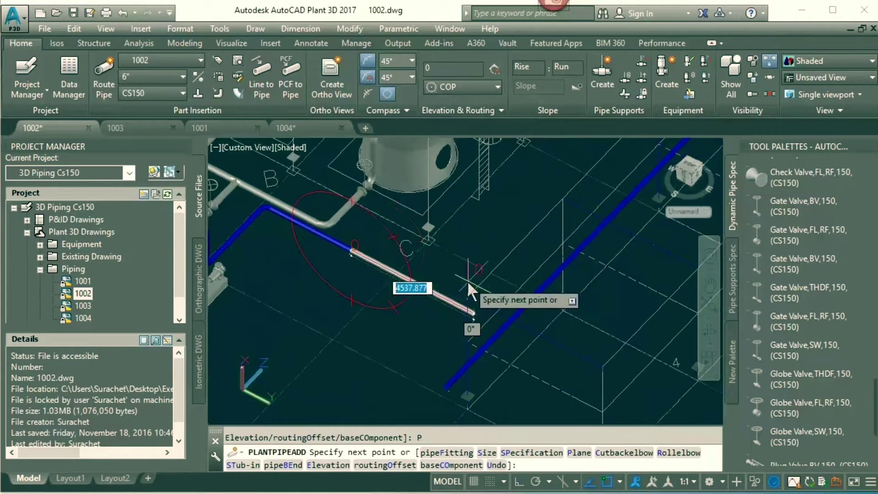
scroll(512, 327, "up", 2)
right_click(512, 327, "shift")
left_click(572, 235)
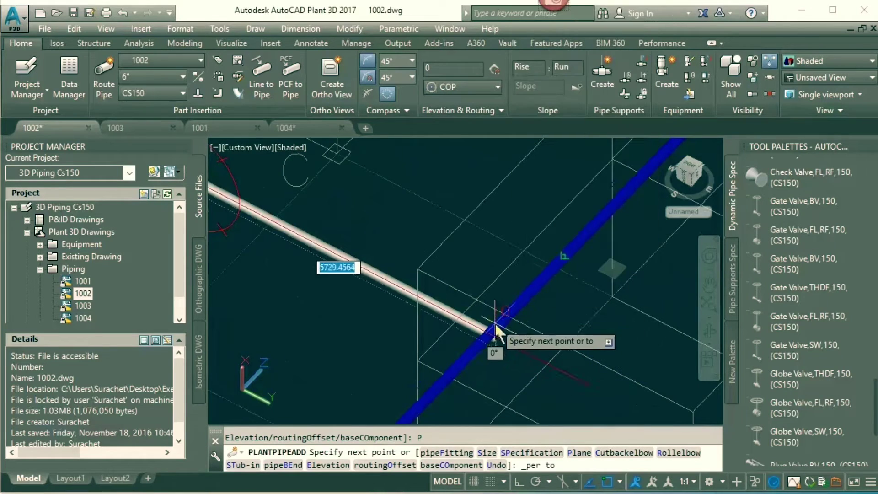
left_click(528, 289)
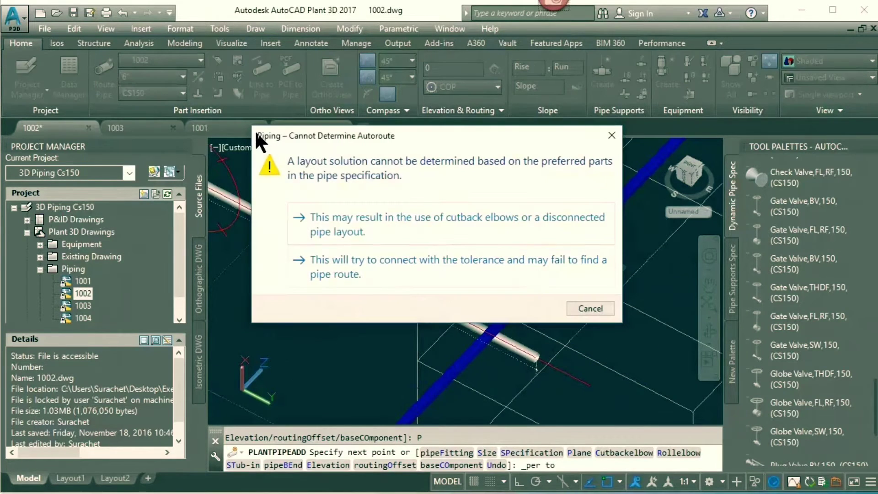
left_click(394, 226)
left_click(441, 269)
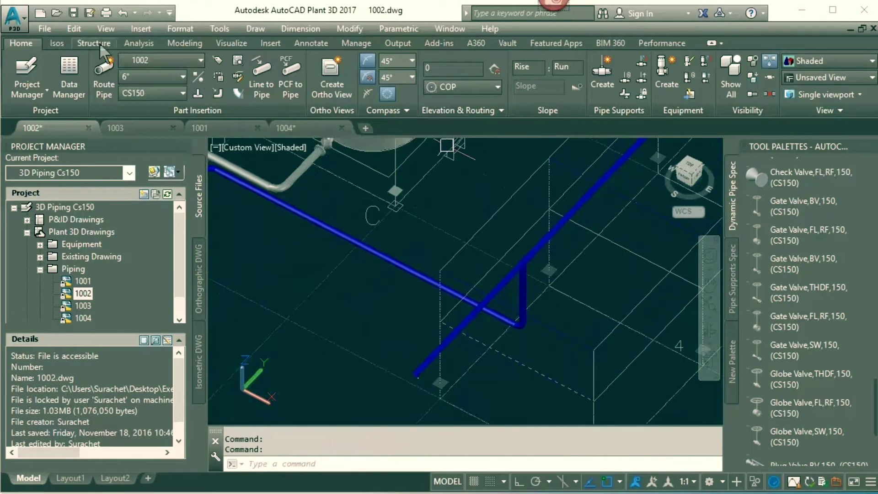
left_click(96, 43)
left_click(224, 61)
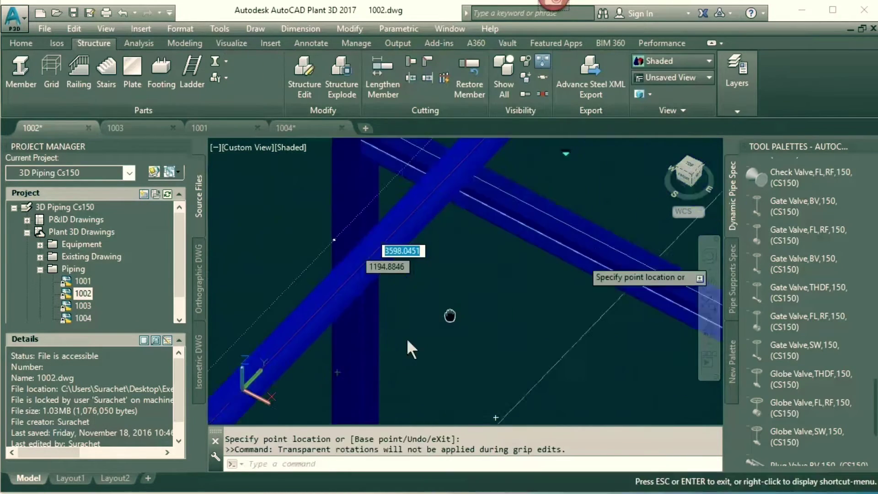
- Cancel the unfinished routing and pan the view to the blue pipe run
scroll(364, 338, "up", 5)
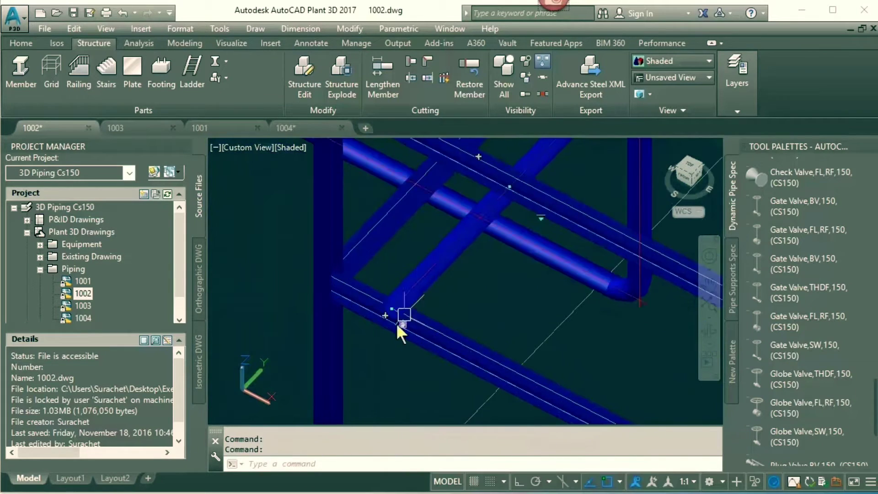
key("Escape")
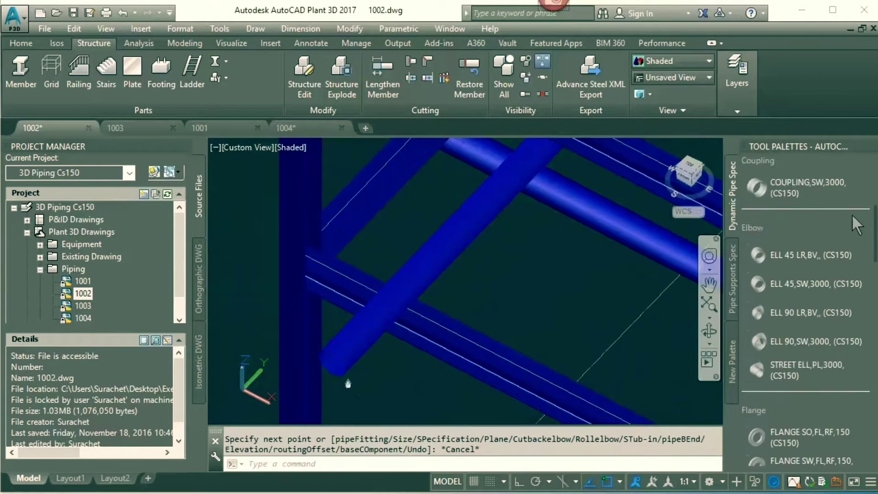
key("Escape")
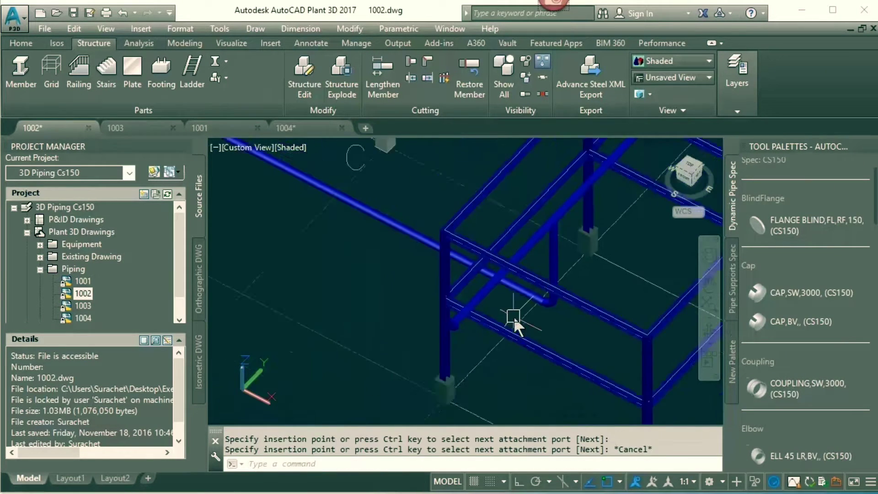
middle_click_drag(485, 350, 410, 291)
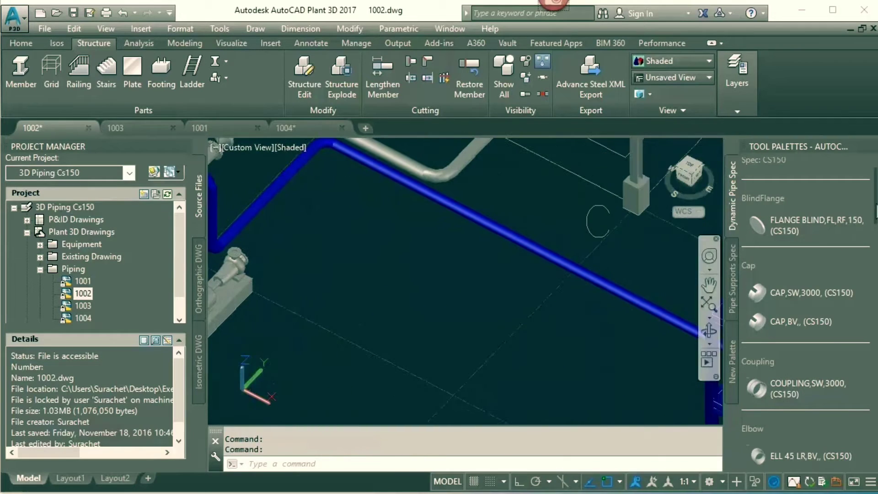
scroll(809, 250, "down", 5)
- Insert the Gate Valve,FL,RF,150 on the blue 1002 pipe and confirm tag GV-004
left_click(818, 268)
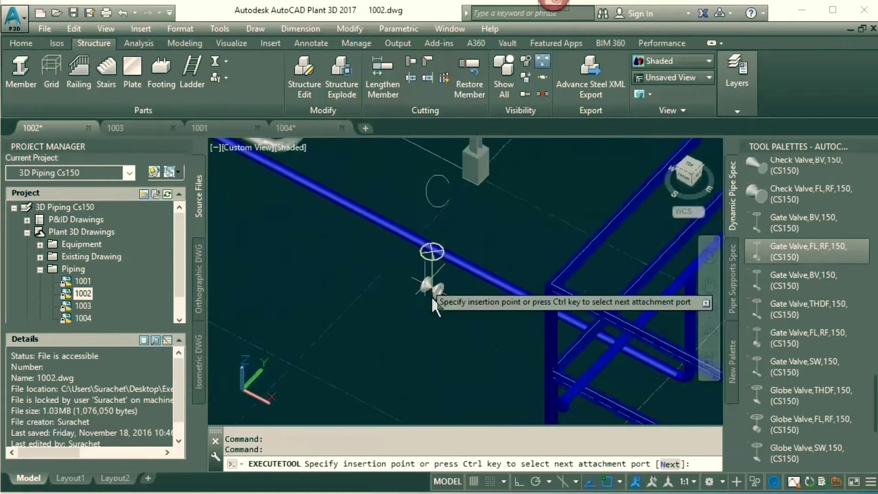
scroll(503, 261, "up", 3)
left_click(529, 235)
key("Escape")
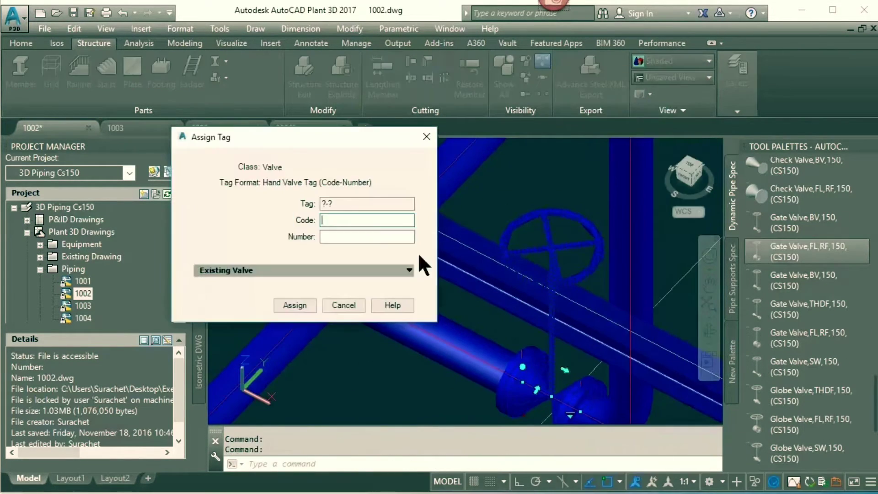
type("GV")
key("Return")
scroll(503, 284, "down", 3)
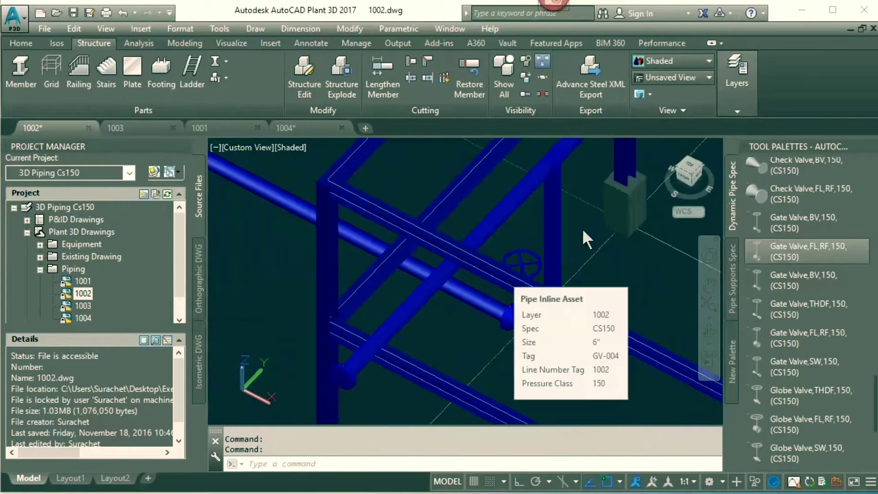
scroll(526, 320, "down", 3)
scroll(284, 288, "up", 2)
scroll(795, 265, "up", 5)
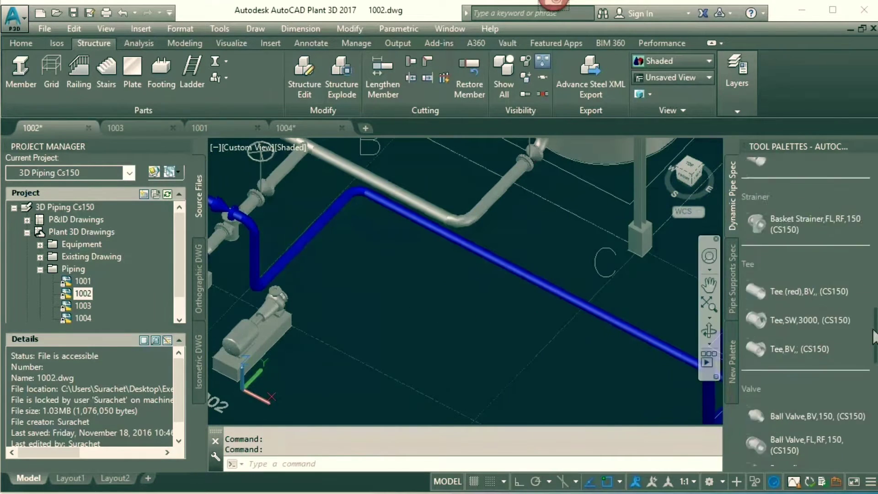
scroll(795, 265, "up", 3)
scroll(795, 265, "up", 3)
- Try inserting a slip-on flange, then cancel it
left_click(795, 264)
scroll(343, 275, "up", 2)
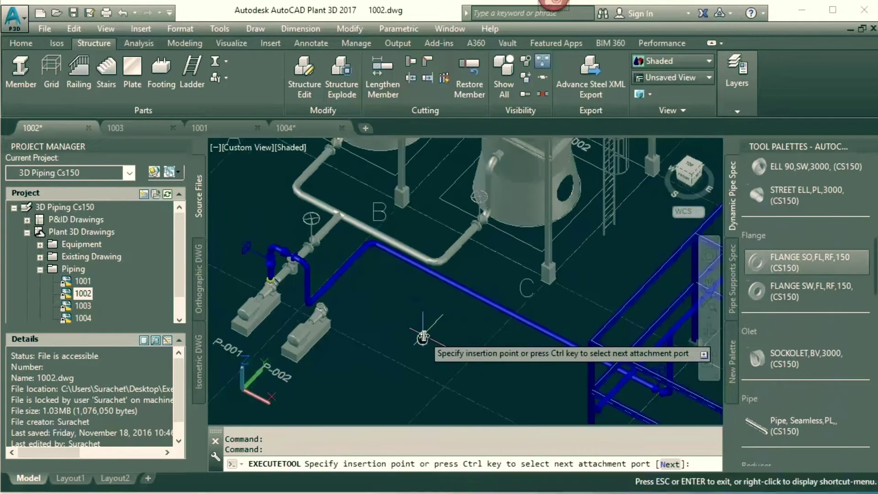
scroll(372, 251, "up", 2)
scroll(463, 280, "up", 2)
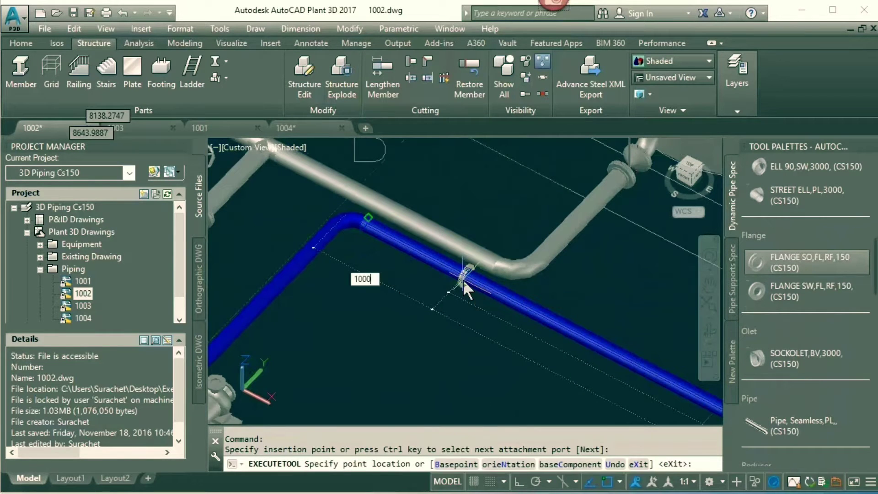
key("Escape")
scroll(453, 270, "down", 2)
left_click(414, 303)
scroll(414, 304, "down", 2)
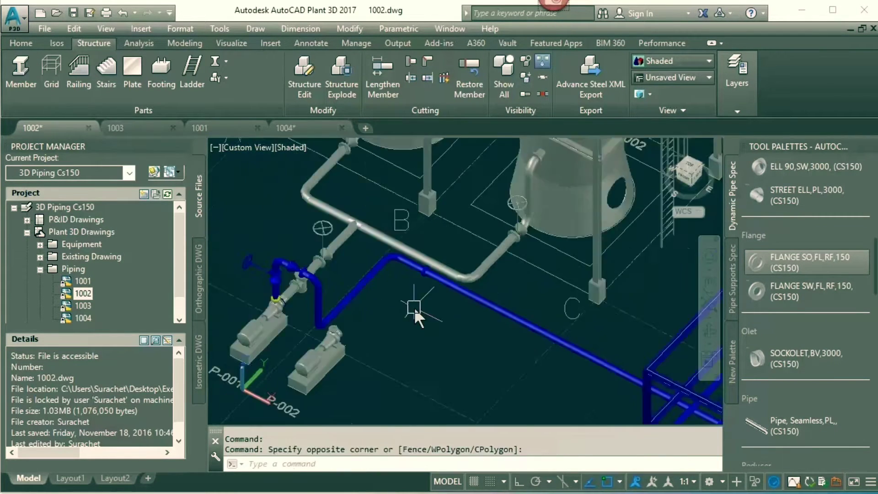
scroll(413, 290, "down", 2)
scroll(331, 337, "up", 2)
- In drawing 1003, start a flange on the grey pipe, cancel, and pan to the blue rack
left_click(132, 128)
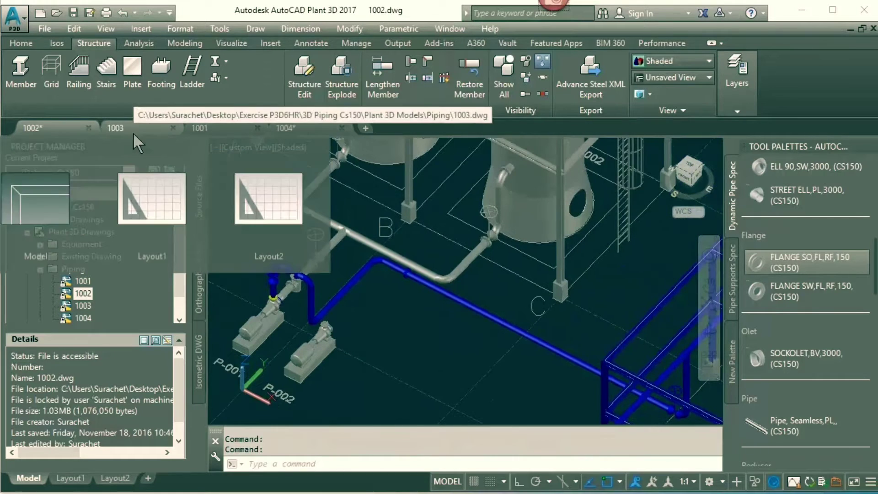
scroll(320, 192, "up", 3)
left_click(759, 293)
scroll(356, 302, "up", 3)
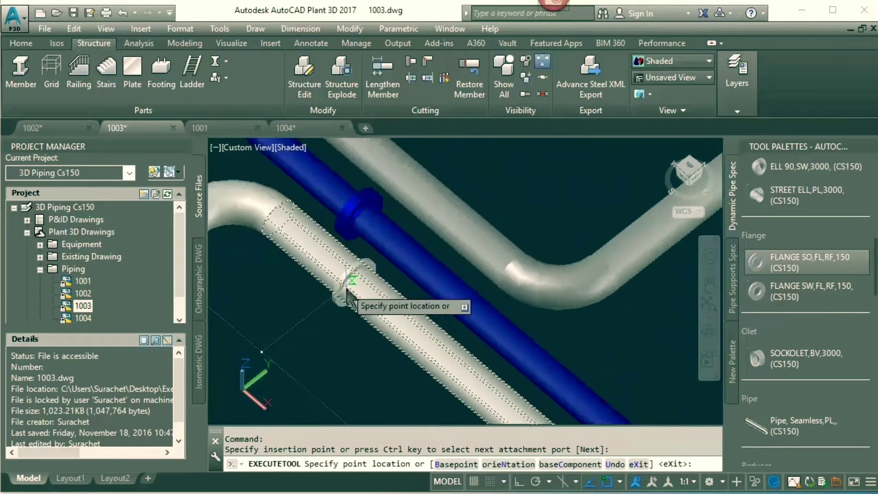
key("Escape")
scroll(474, 293, "down", 3)
middle_click_drag(473, 316, 473, 277)
scroll(473, 277, "down", 2)
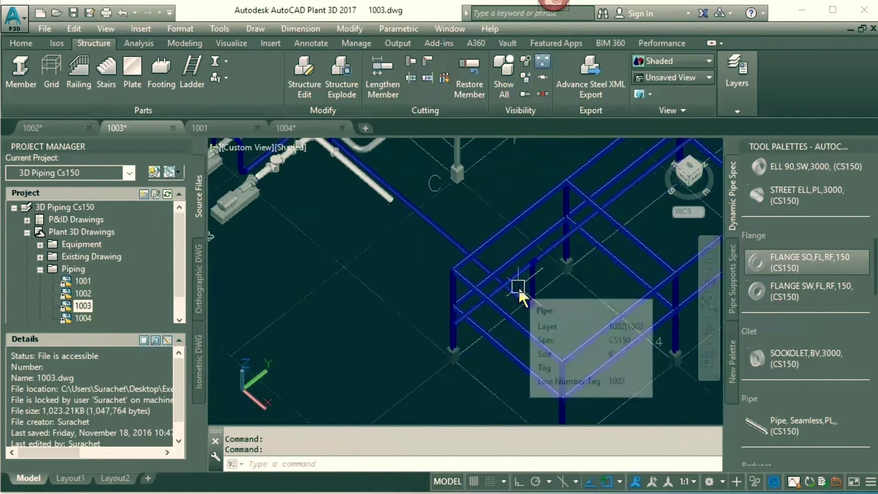
- In drawing 1004, toggle insulation display, bring up the Isos tools, and right-click the blue pipe
left_click(218, 64)
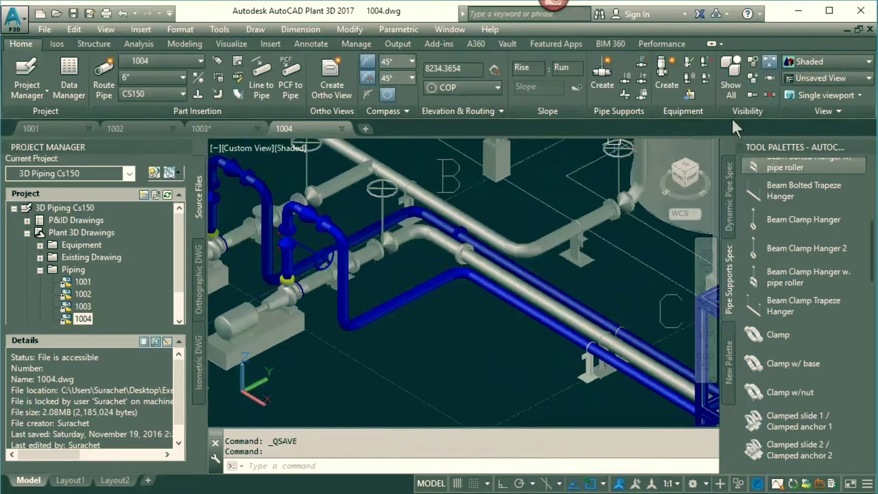
left_click(771, 80)
scroll(412, 307, "up", 3)
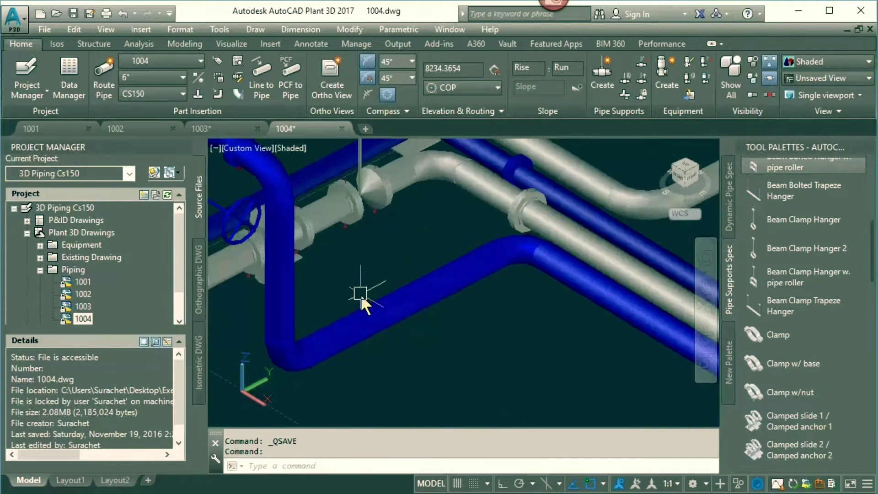
scroll(360, 294, "up", 3)
scroll(465, 293, "down", 2)
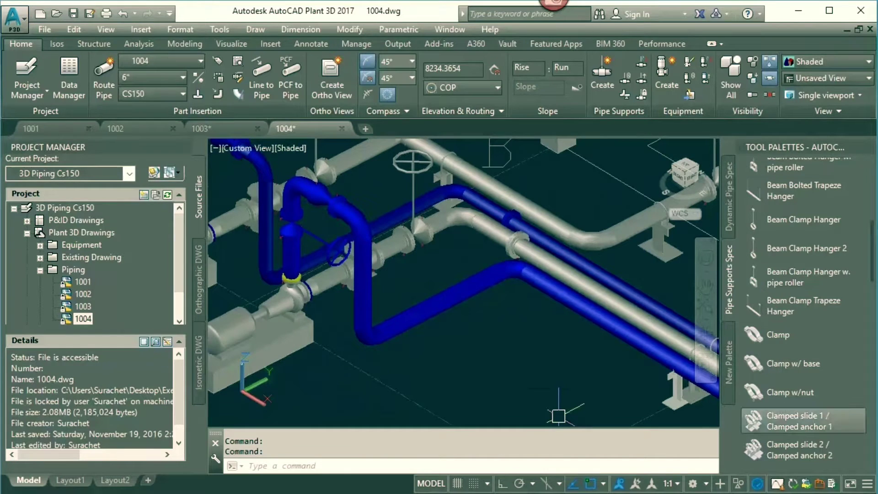
left_click(56, 43)
scroll(332, 251, "down", 2)
scroll(307, 242, "up", 1)
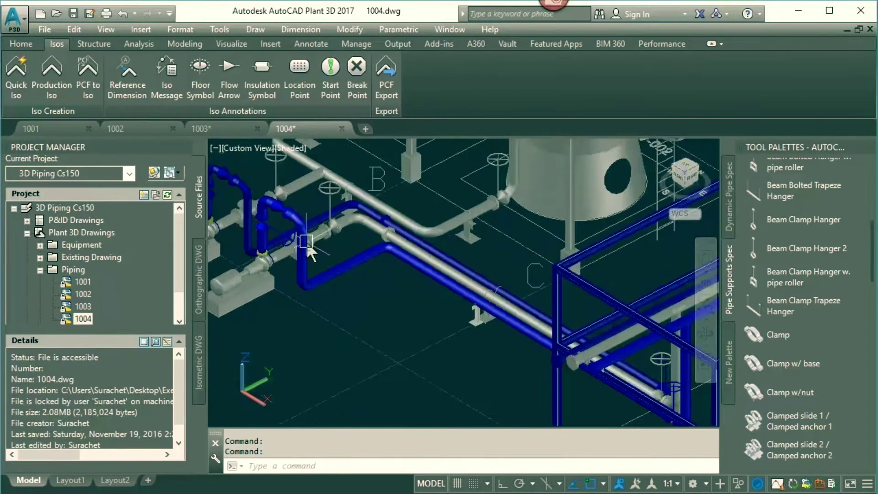
scroll(424, 329, "up", 2)
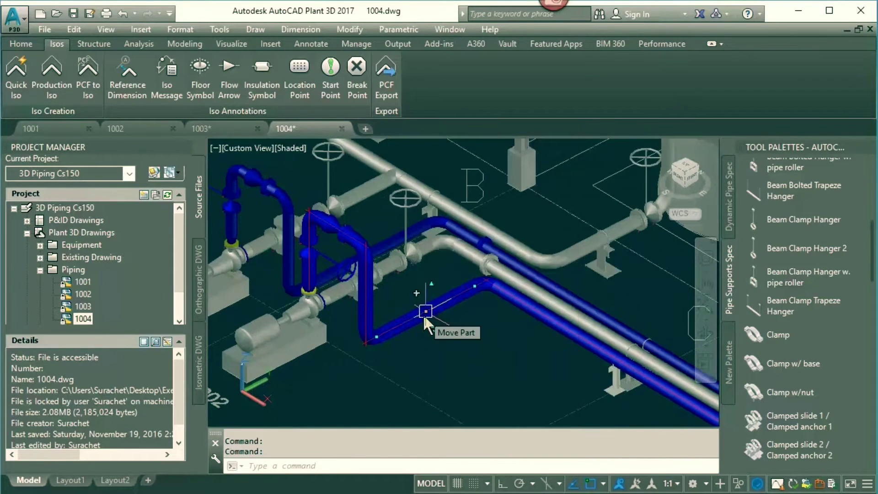
right_click(426, 312)
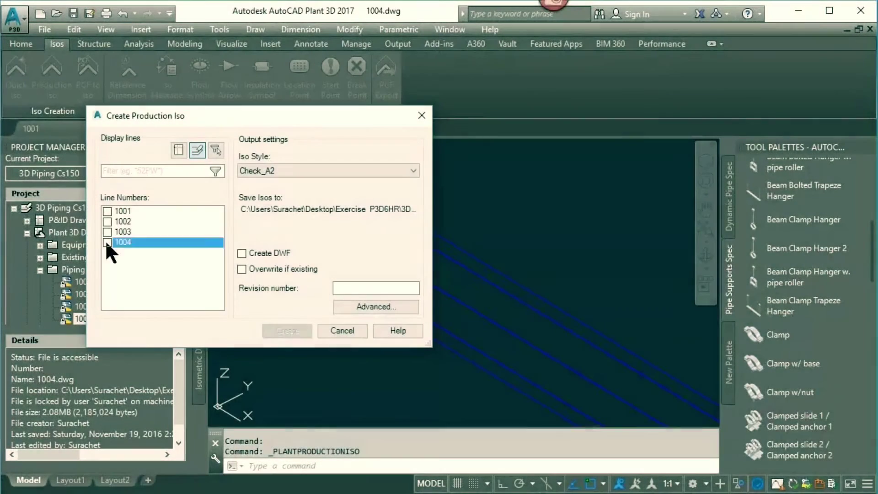
- Generate the production isometric for line 1004 and open the first generated sheet
left_click(280, 331)
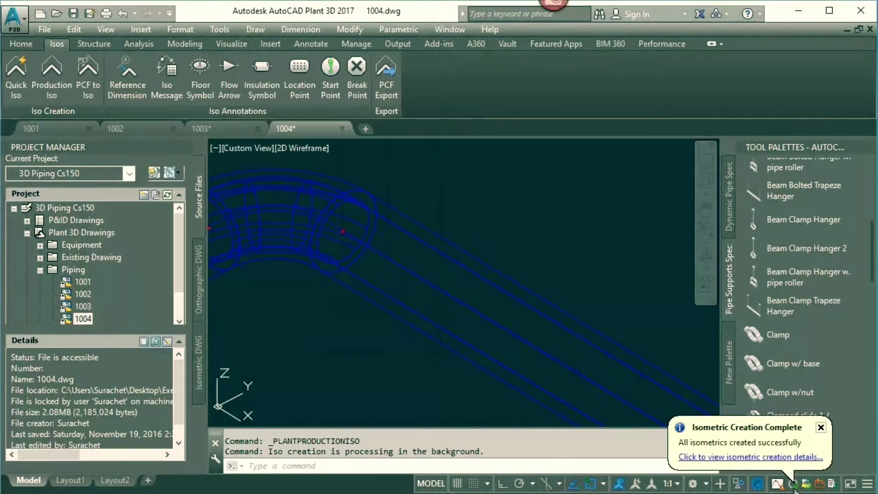
left_click(701, 458)
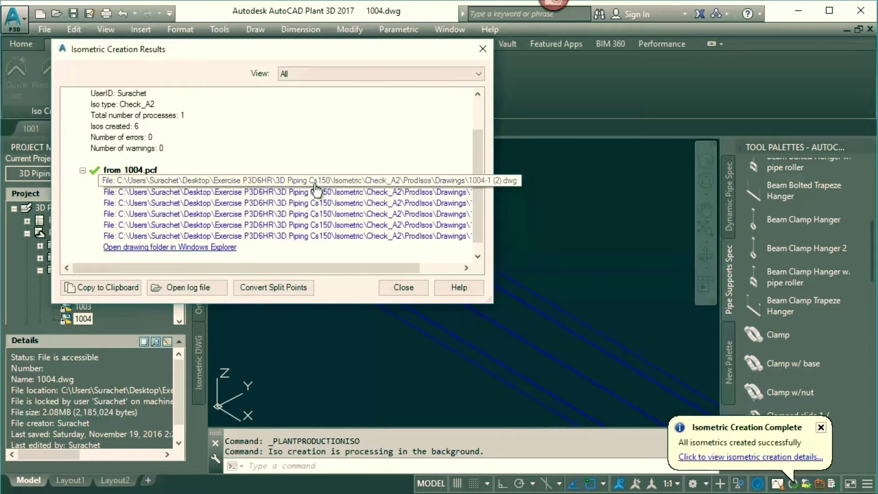
left_click(315, 186)
scroll(498, 350, "up", 3)
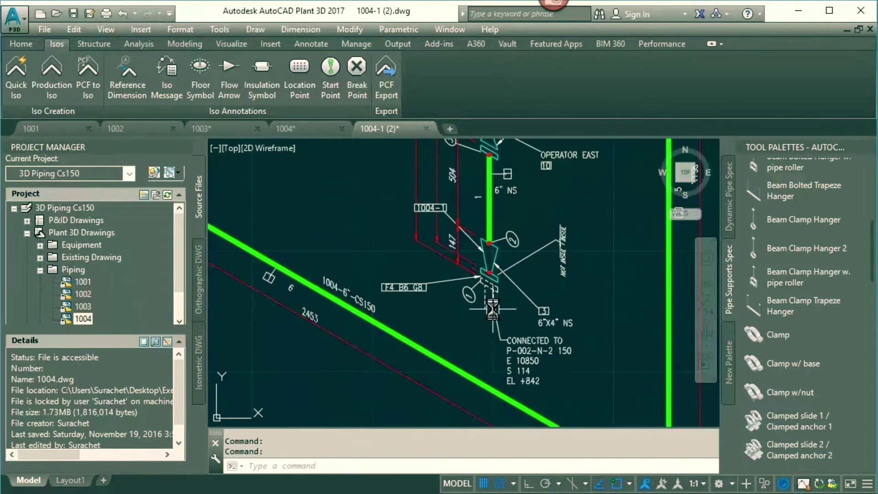
scroll(498, 350, "up", 2)
scroll(498, 350, "up", 2)
- Zoom around the 1004-1 isometric and cancel the accidental window selection
scroll(498, 350, "down", 1)
scroll(498, 350, "down", 3)
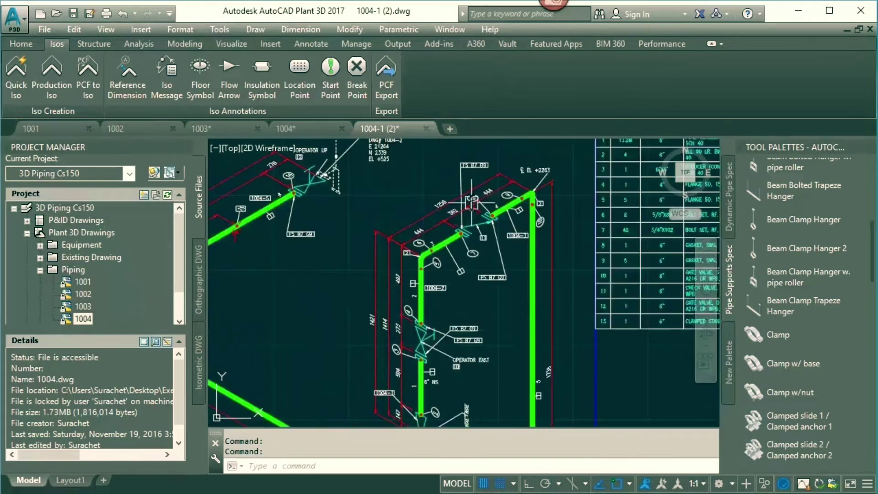
scroll(498, 350, "down", 2)
scroll(459, 250, "up", 5)
scroll(459, 250, "down", 4)
left_click_drag(459, 249, 473, 319)
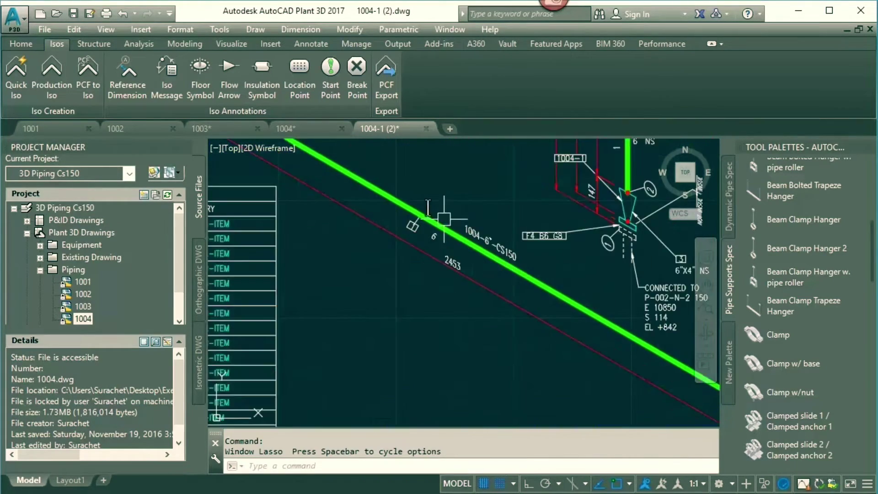
scroll(474, 319, "up", 4)
key("Escape")
scroll(474, 319, "down", 3)
scroll(572, 256, "up", 3)
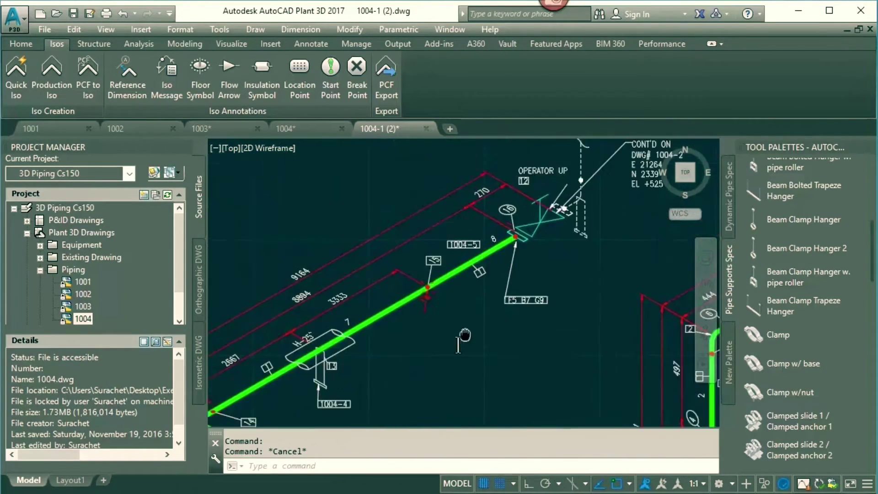
scroll(615, 241, "up", 2)
scroll(615, 241, "down", 1)
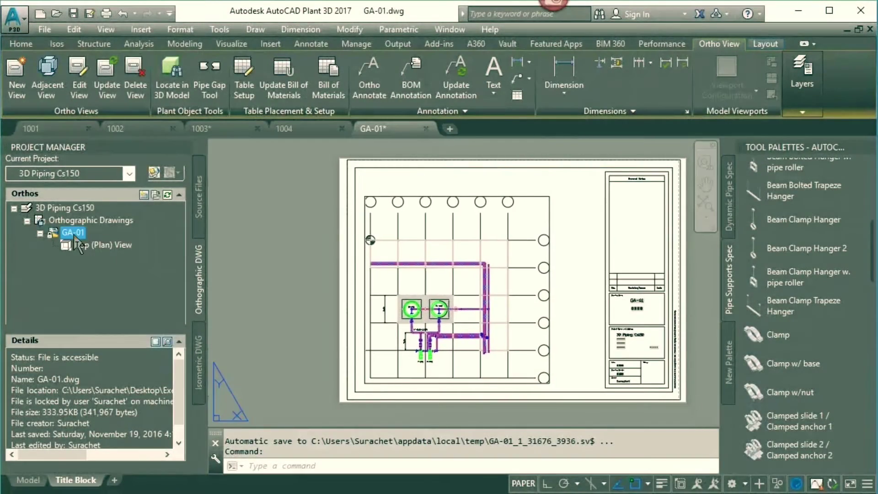
- Create a new orthographic drawing under Orthographic Drawings named 'Section view'
left_click(87, 220)
right_click(87, 220)
left_click(114, 227)
type("Section view")
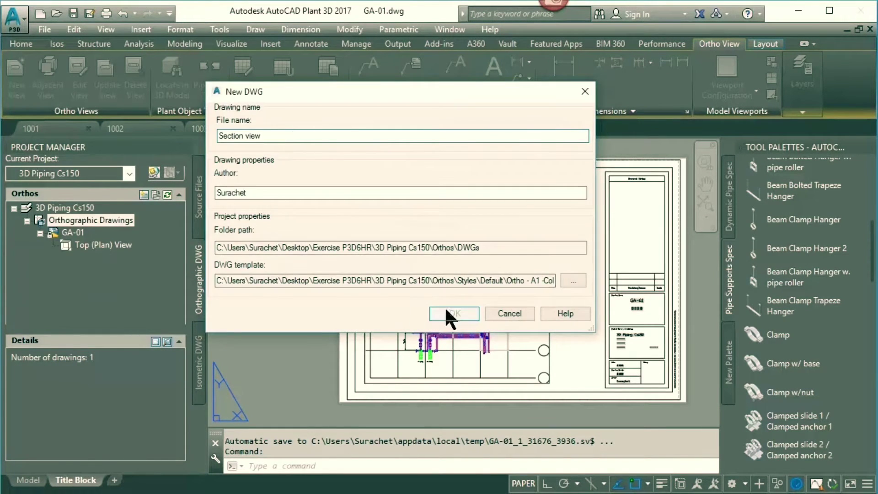
left_click(448, 313)
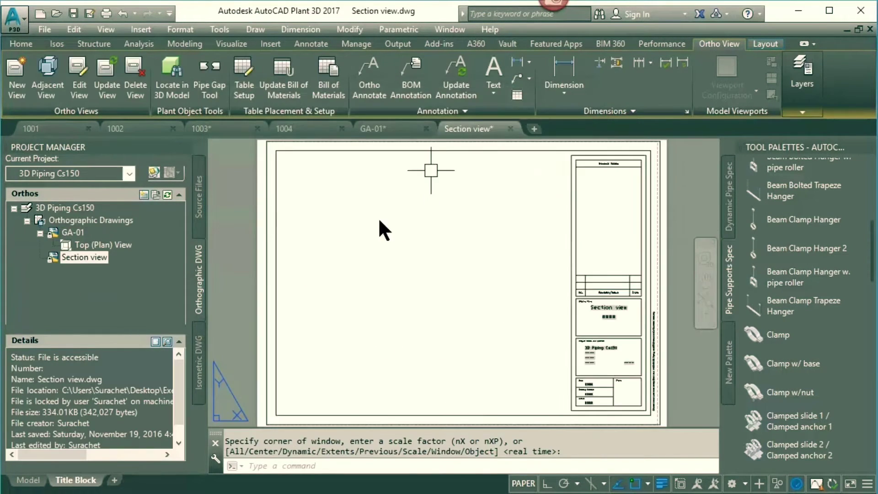
- Place a new top plan view of the piping at 1:100 scale
left_click(447, 384)
left_click(499, 62)
left_click(457, 187)
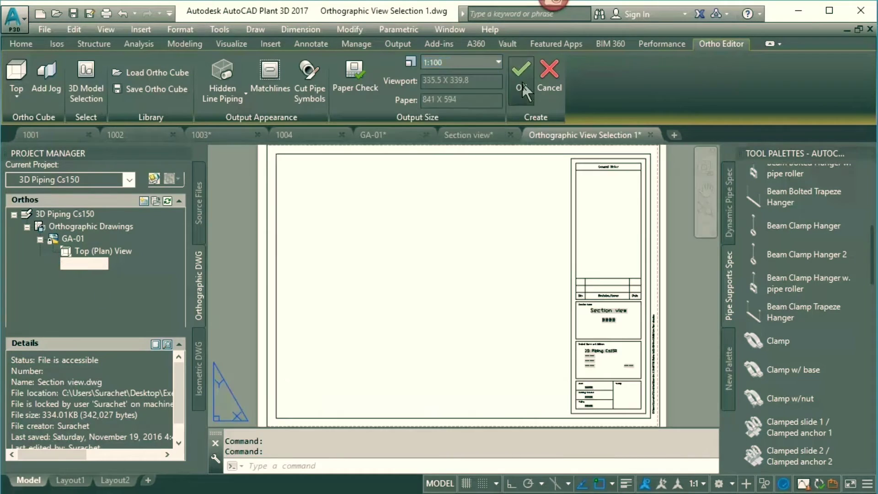
left_click(523, 81)
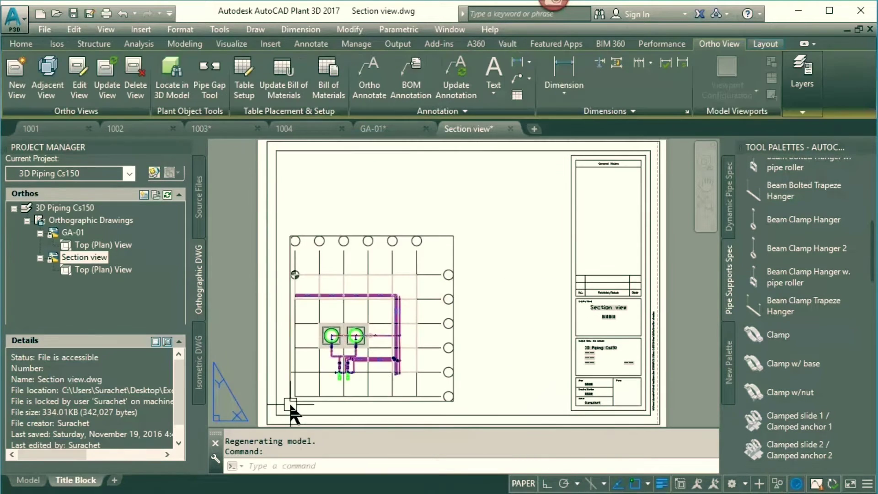
- Add adjacent Front and Left views beside the top plan view
left_click(46, 73)
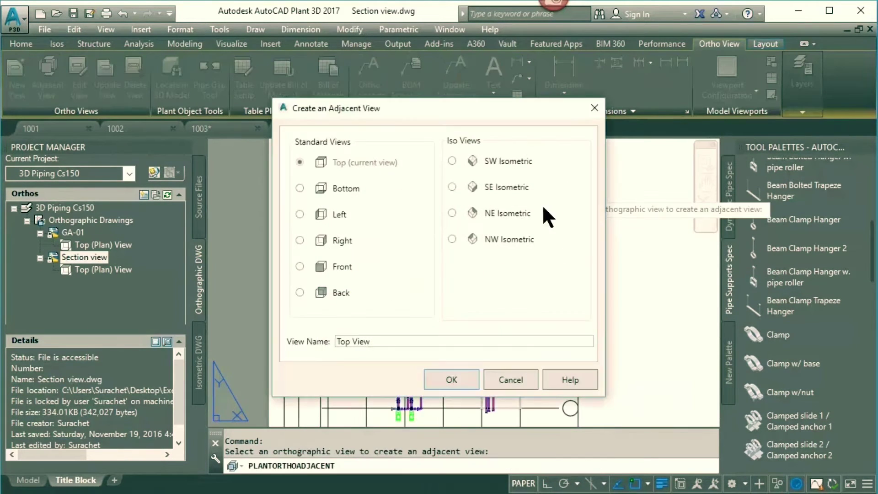
double_click(300, 267)
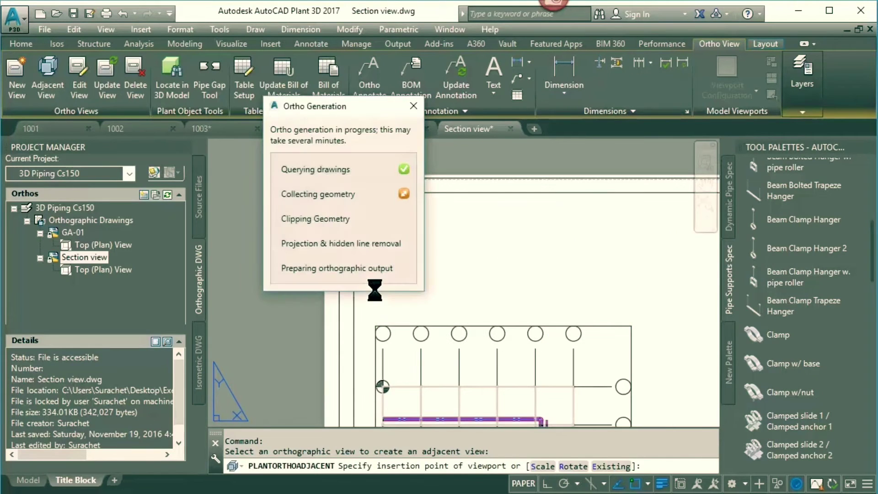
left_click(389, 210)
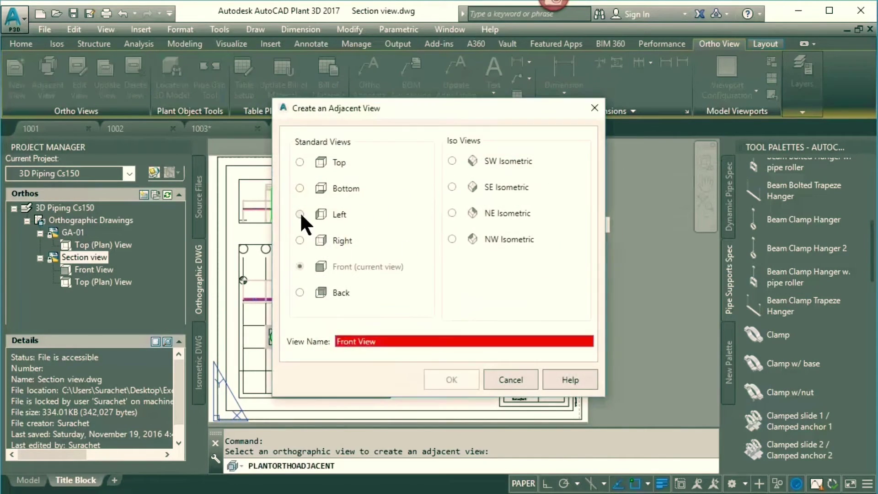
double_click(300, 211)
left_click(340, 224)
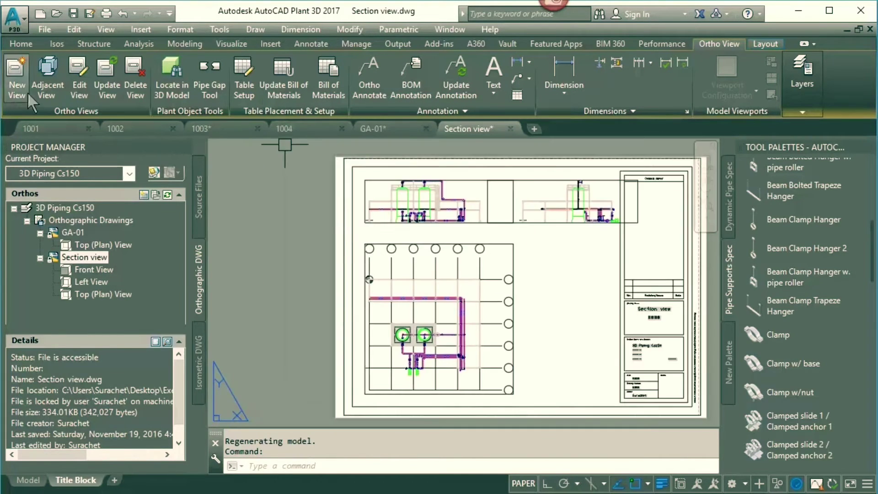
left_click(16, 87)
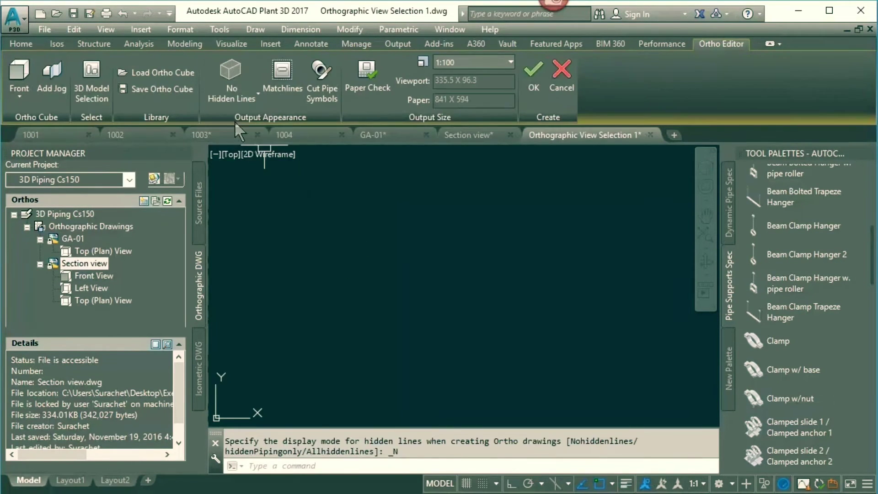
key("Return")
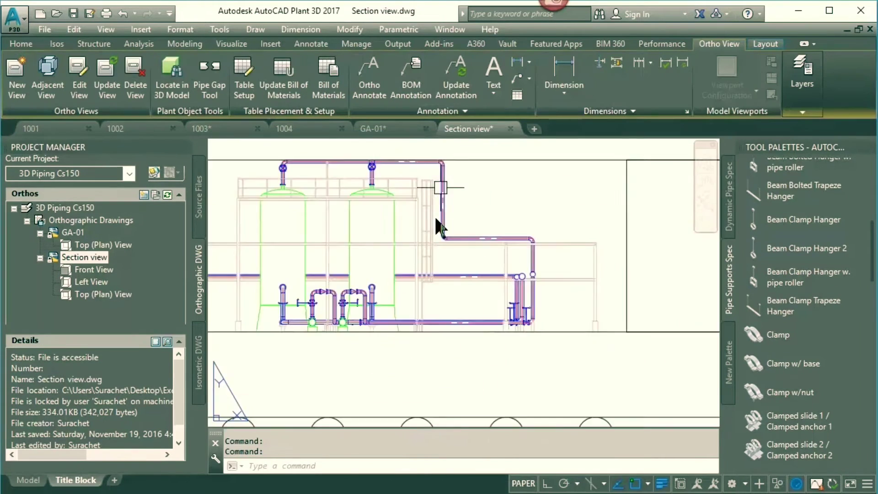
- Update the Front View from the 3D model and dismiss the up-to-date notice
right_click(78, 221)
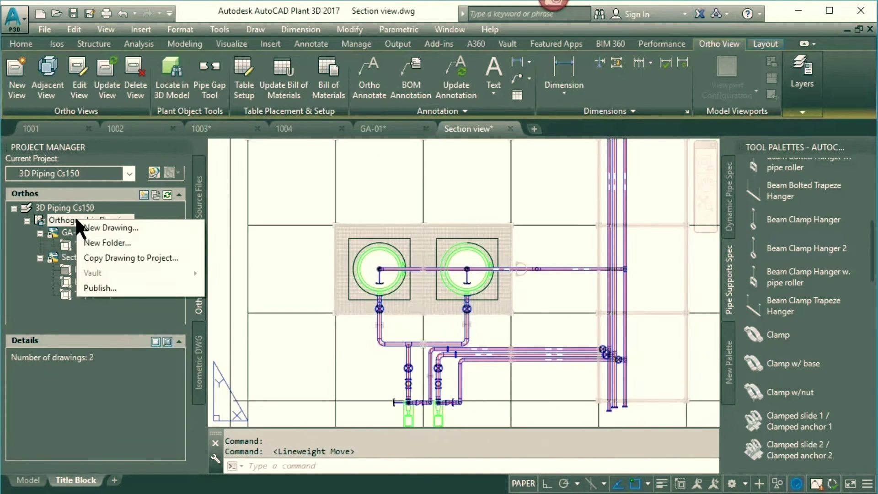
left_click(74, 233)
double_click(94, 269)
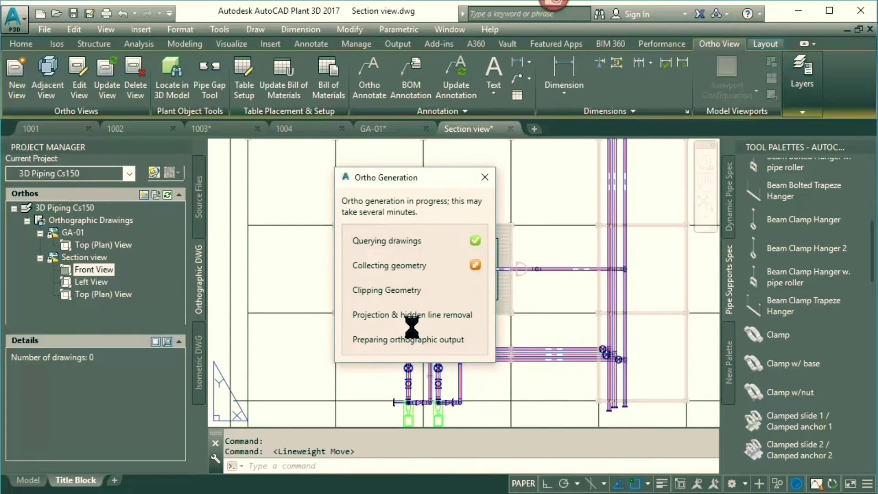
left_click(492, 256)
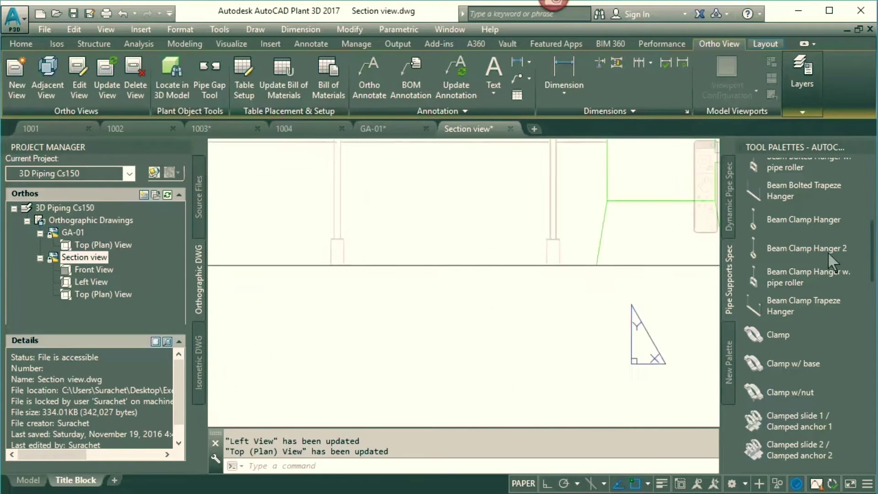
- Review the sheet's layer settings and saved layer states
left_click(802, 76)
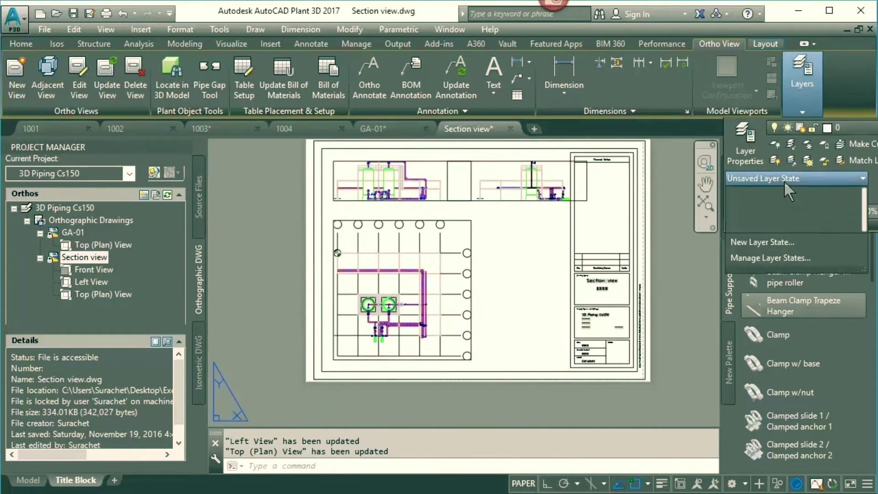
left_click(832, 128)
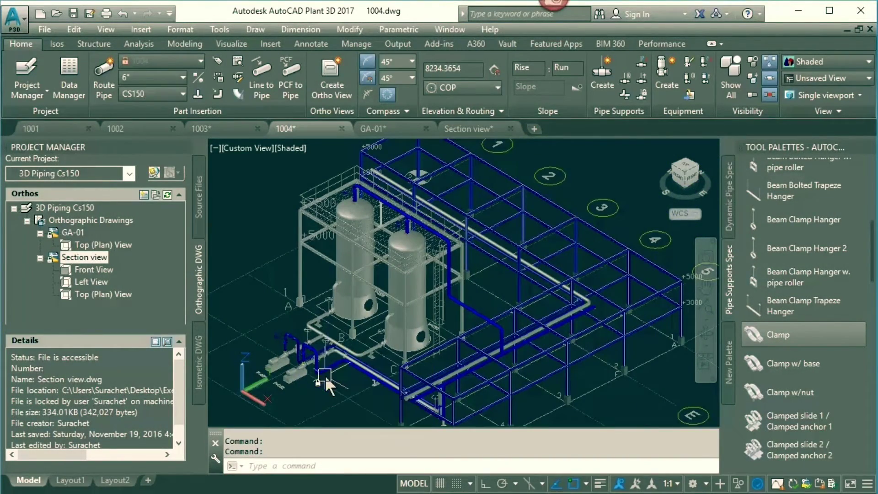
scroll(467, 383, "up", 2)
scroll(442, 377, "down", 3)
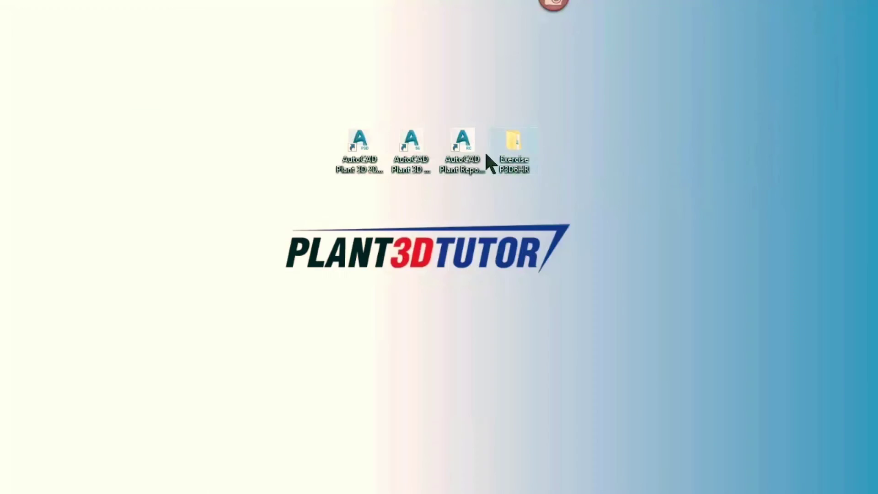
- Launch Plant Report Creator and load Project.xml from the Exercise P3D6HR '3D Piping Cs150' folder
double_click(462, 141)
left_click(445, 91)
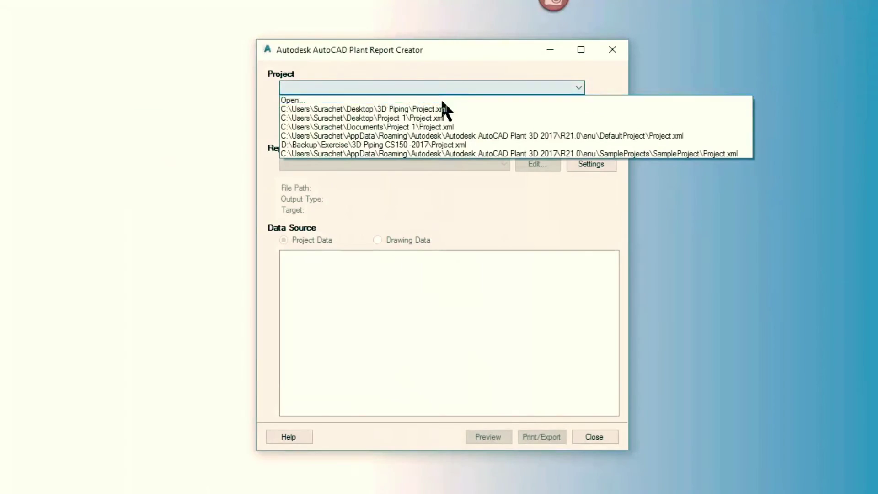
left_click(358, 180)
double_click(464, 226)
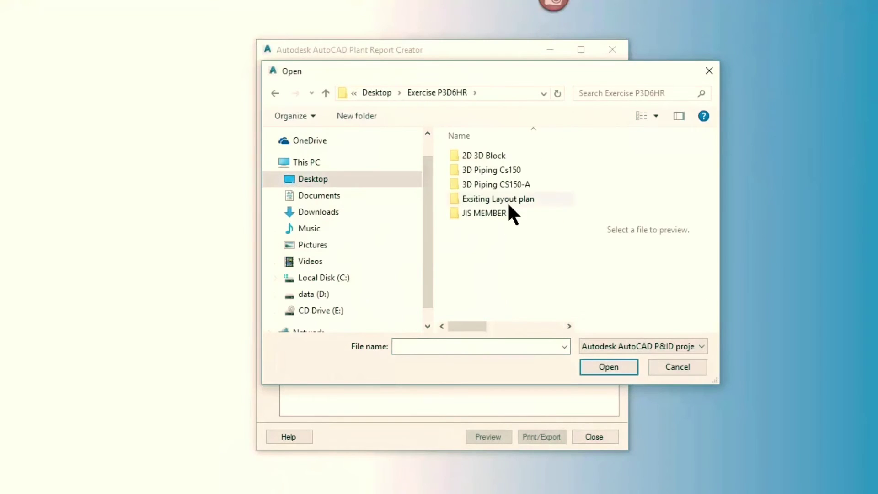
double_click(513, 170)
left_click(484, 304)
double_click(485, 303)
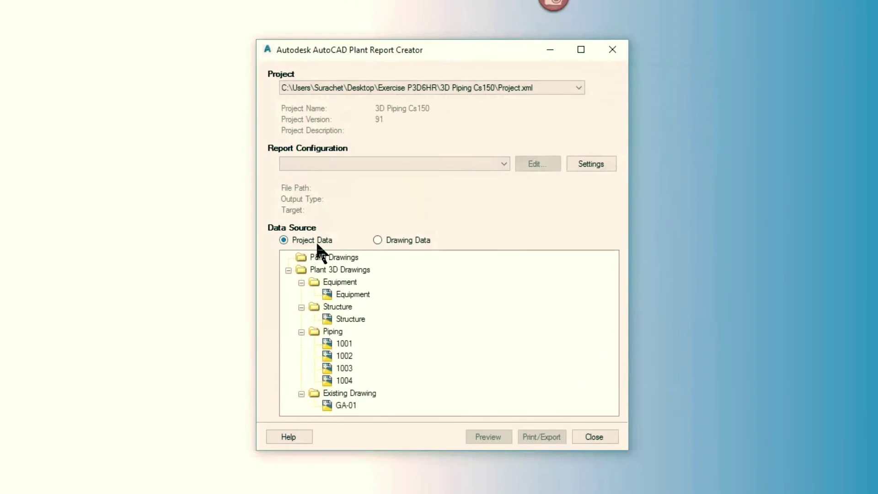
- Preview the 3D Parts bill of materials report for the whole project
left_click(377, 239)
left_click(326, 294)
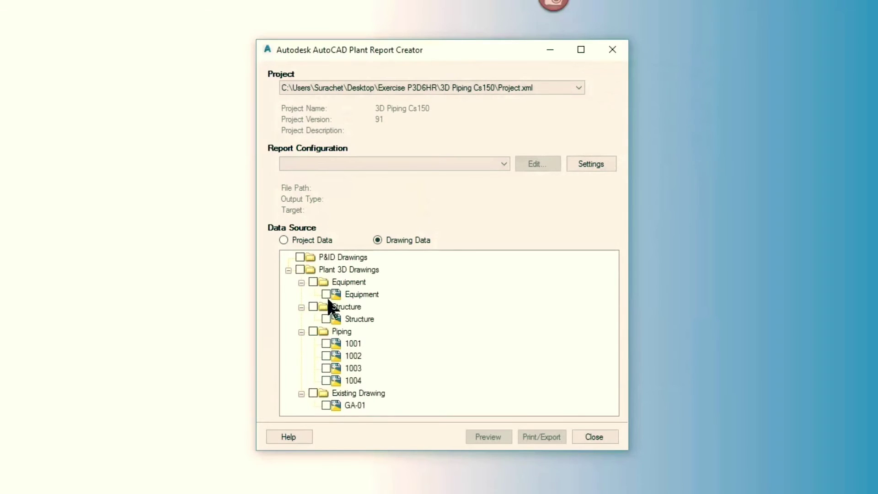
left_click(322, 240)
left_click(503, 164)
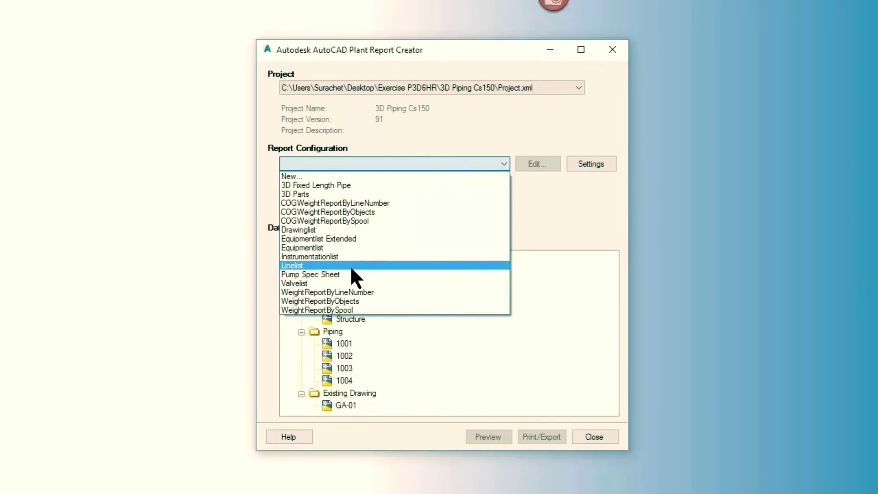
left_click(362, 194)
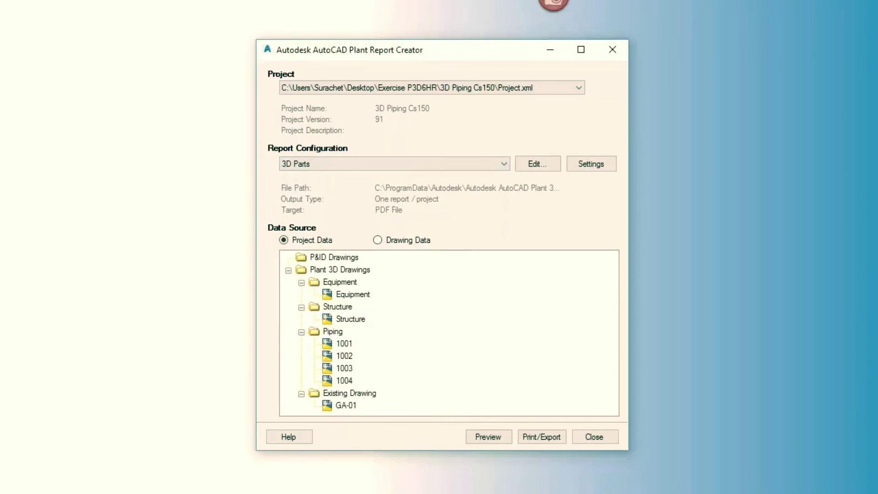
left_click(499, 436)
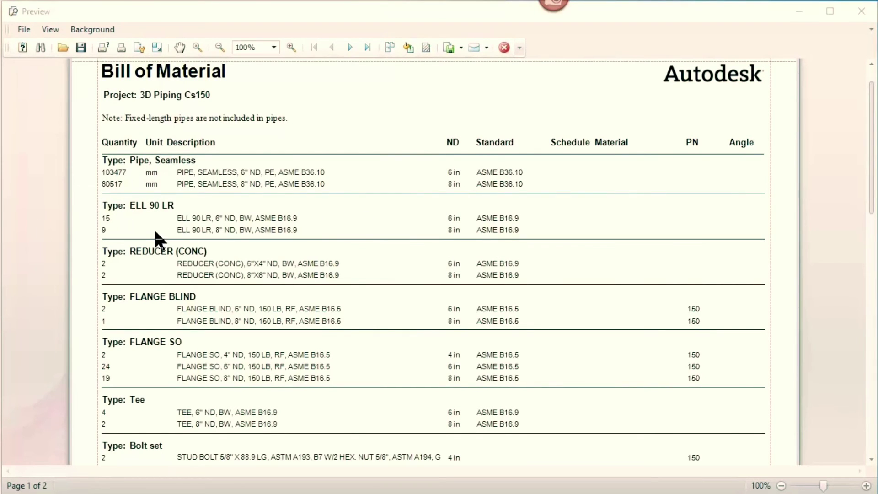
scroll(173, 251, "down", 2)
scroll(195, 275, "down", 6)
scroll(203, 320, "down", 5)
scroll(218, 357, "up", 5)
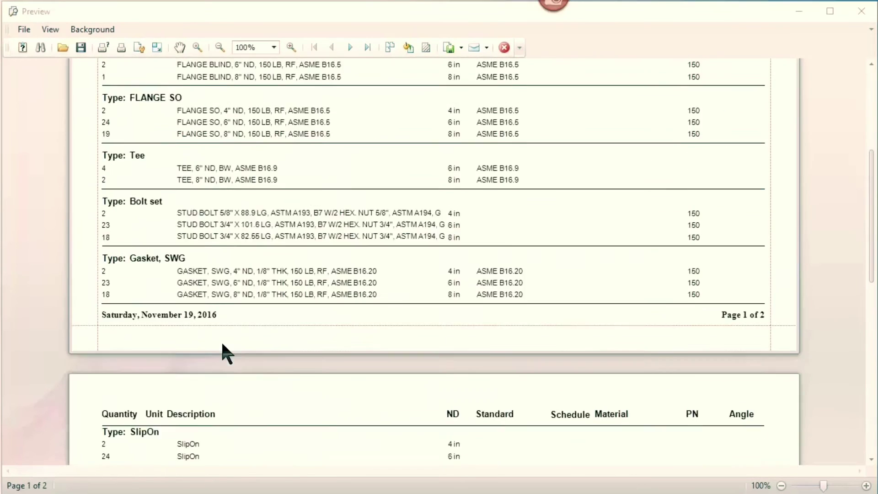
scroll(221, 341, "up", 3)
- Export the report as an XLSX workbook into the desktop exercise project folder
left_click(23, 29)
mouse_move(70, 98)
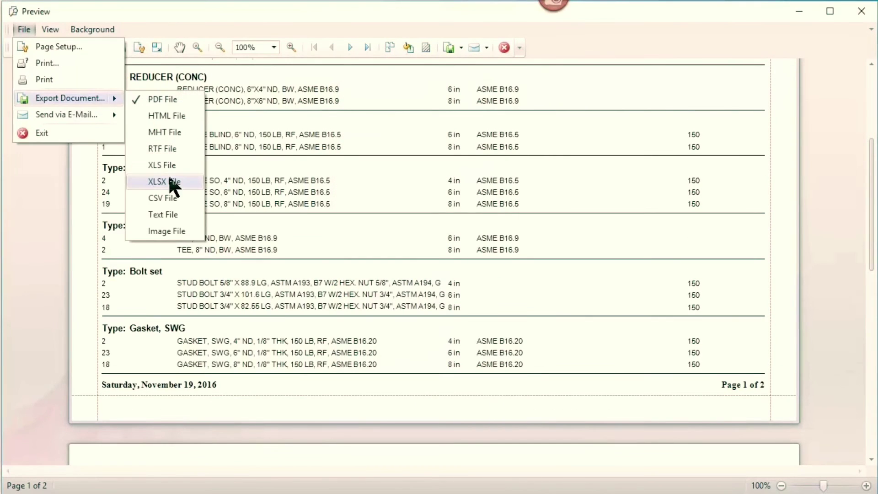
left_click(175, 182)
left_click(440, 323)
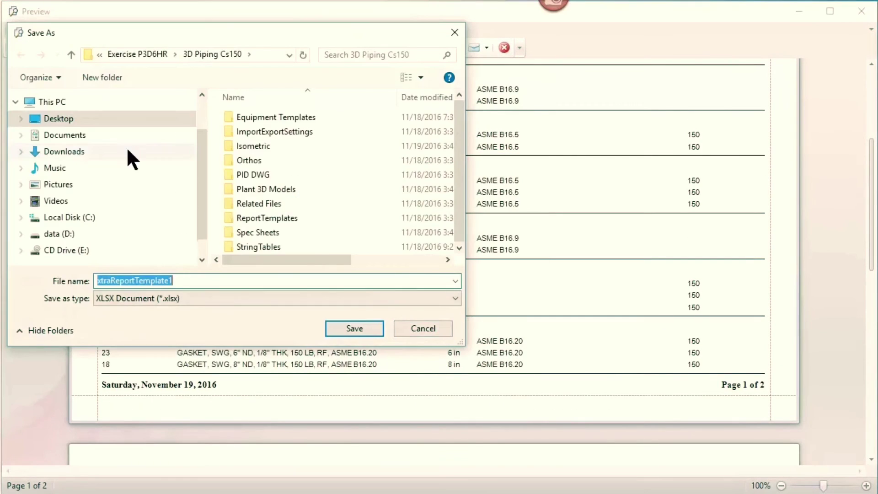
left_click(59, 118)
double_click(416, 153)
left_click(349, 328)
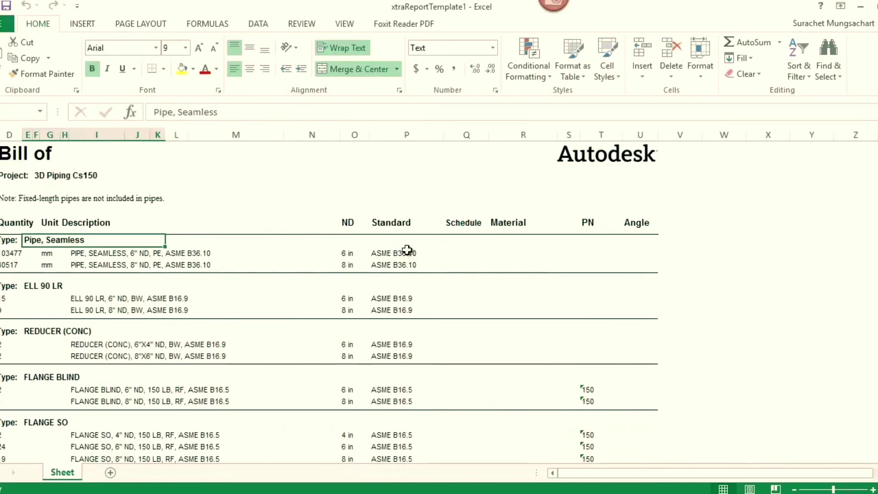
scroll(405, 275, "down", 3)
scroll(439, 289, "down", 4)
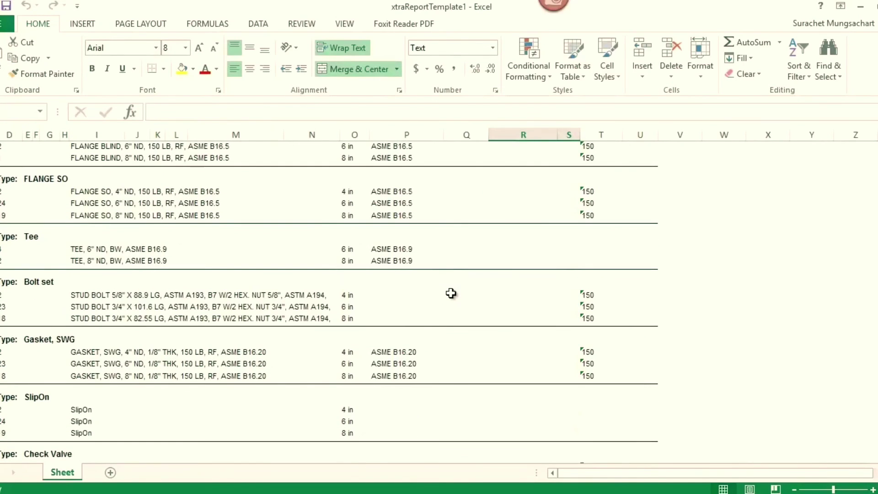
scroll(451, 295, "up", 4)
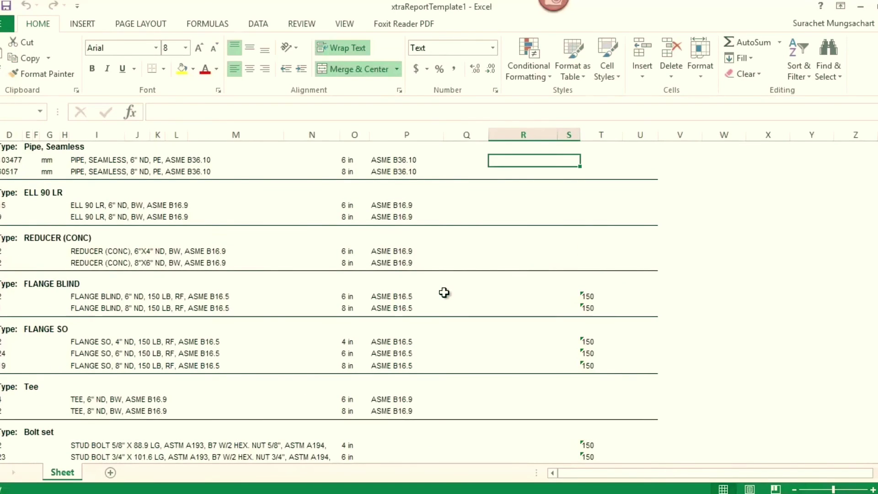
scroll(761, 360, "up", 3)
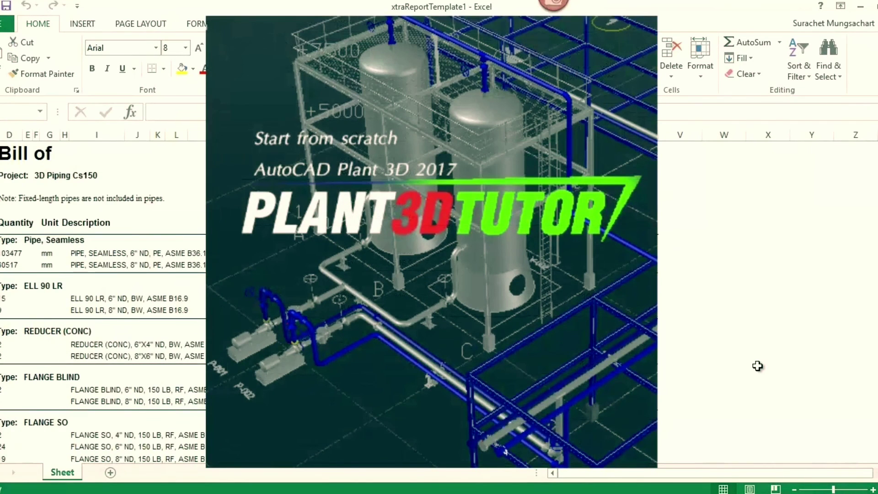